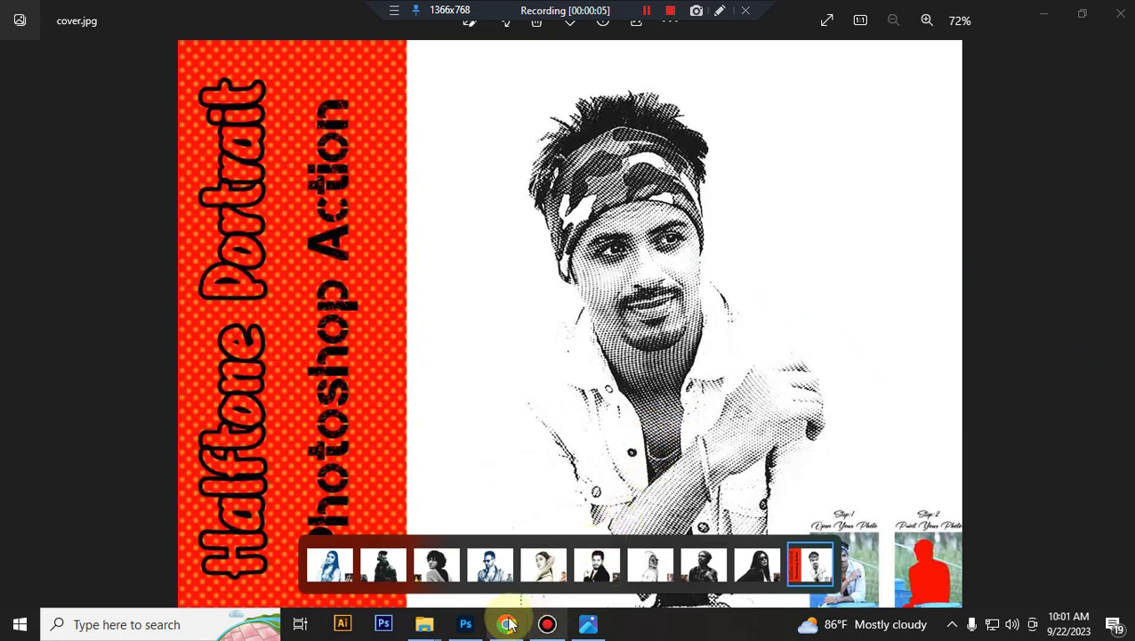
# - Load the Halftone Portrait Photoshop Action .atn file from Explorer into Photoshop's Actions panel
pyautogui.click(466, 624)
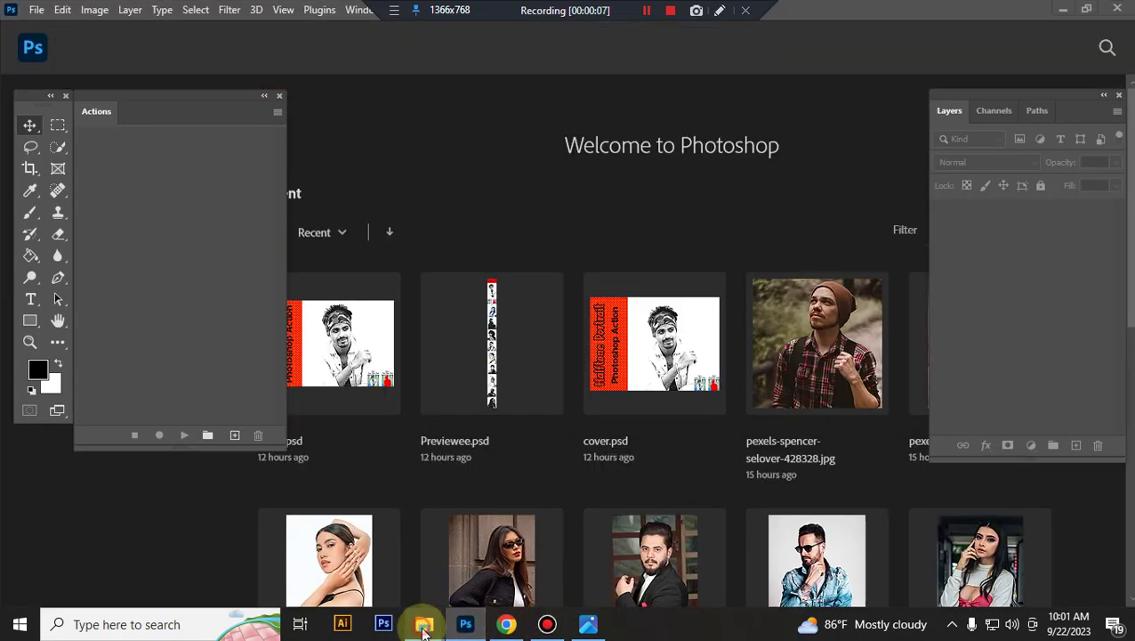
pyautogui.moveTo(424, 624)
pyautogui.click(383, 550)
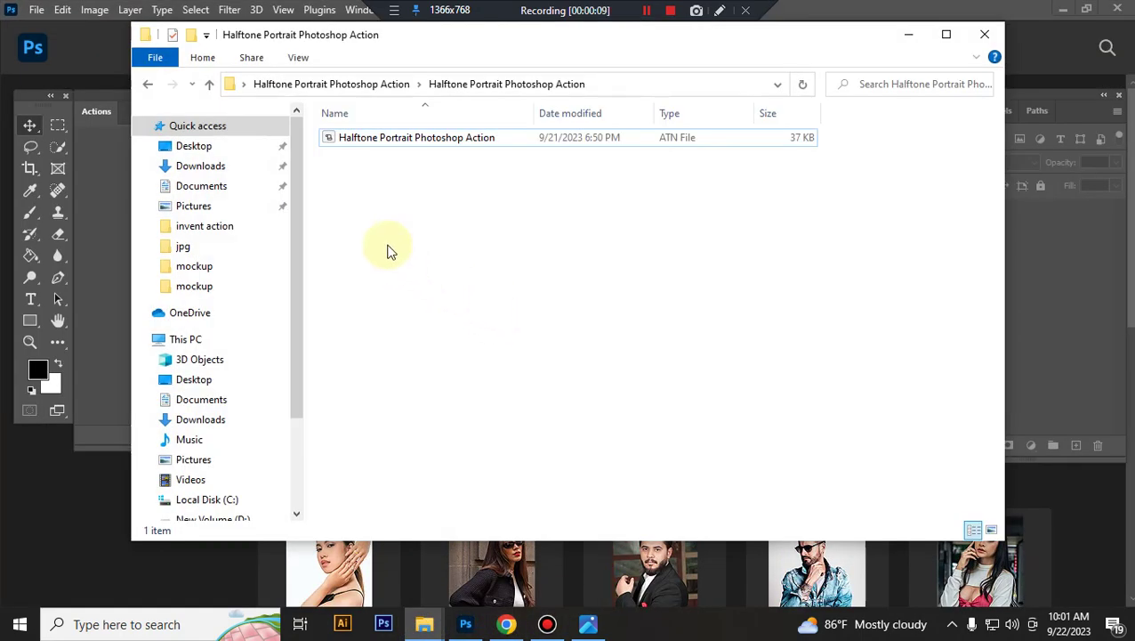
pyautogui.click(413, 140)
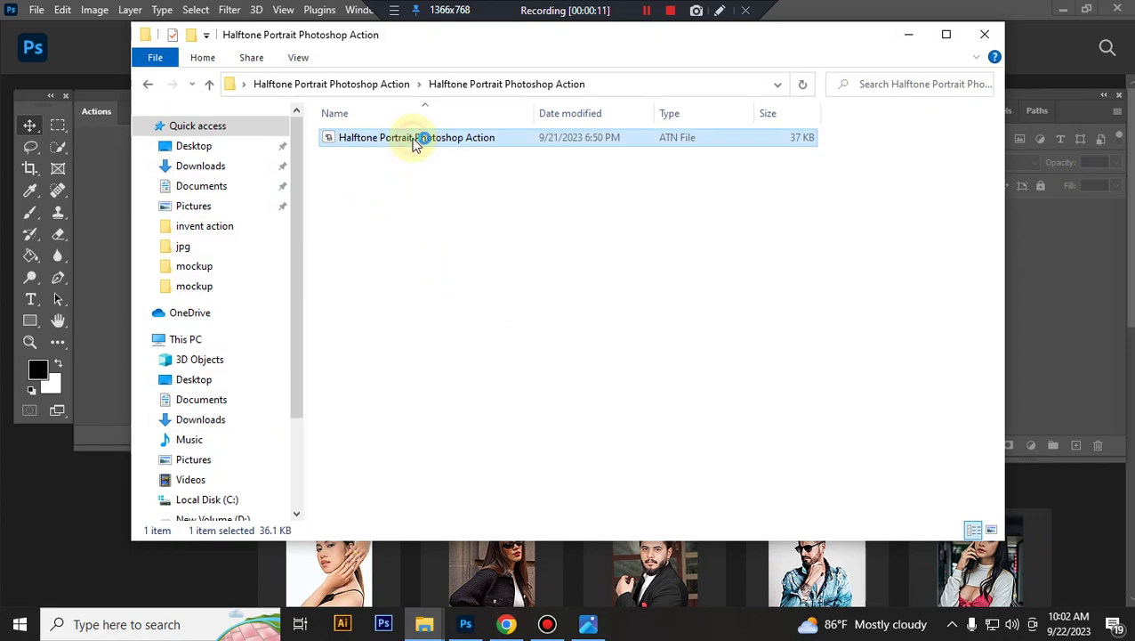
pyautogui.doubleClick(414, 140)
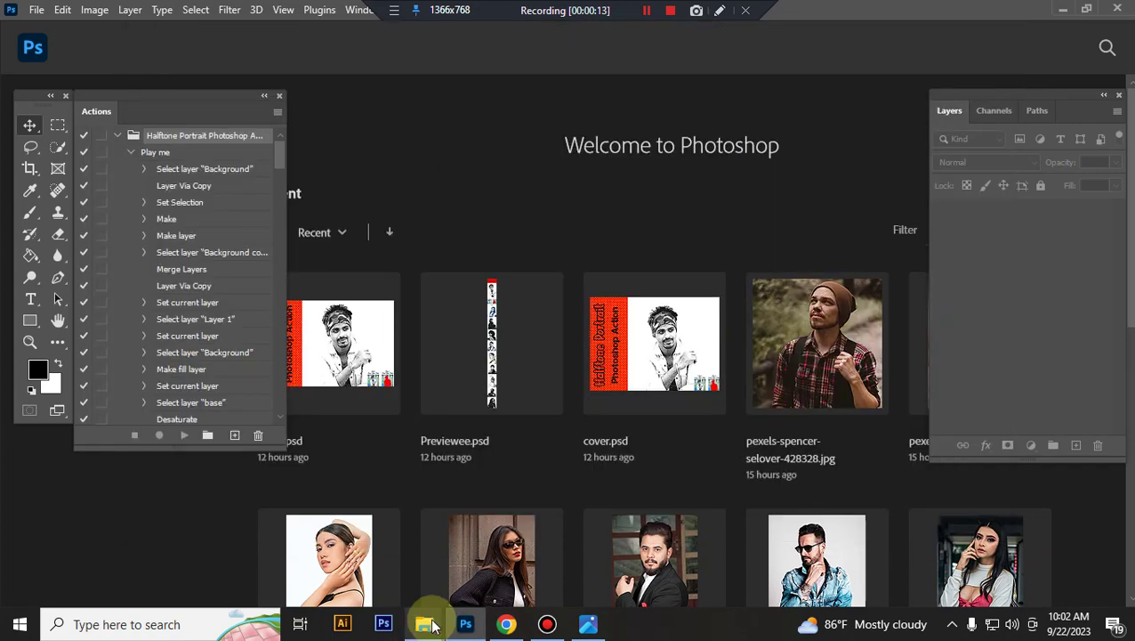
# - Drag handsome-g699e0896b_1280.jpg from the image folder into Photoshop to open it
pyautogui.moveTo(428, 625)
pyautogui.click(532, 508)
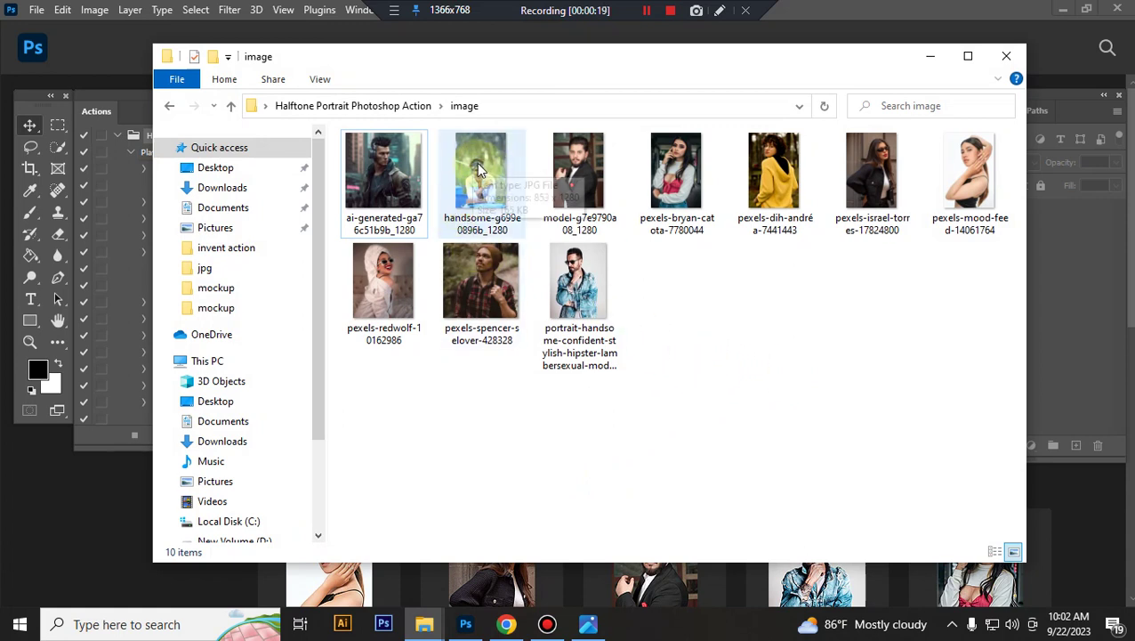
pyautogui.moveTo(478, 171); pyautogui.dragTo(584, 366)
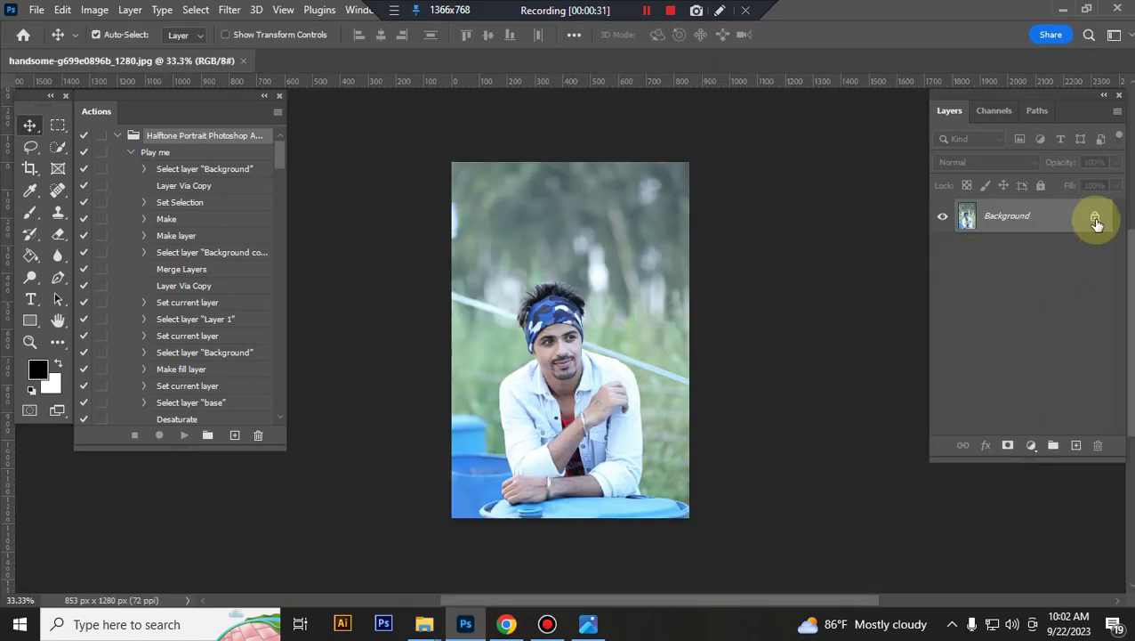
pyautogui.click(96, 11)
pyautogui.moveTo(108, 29)
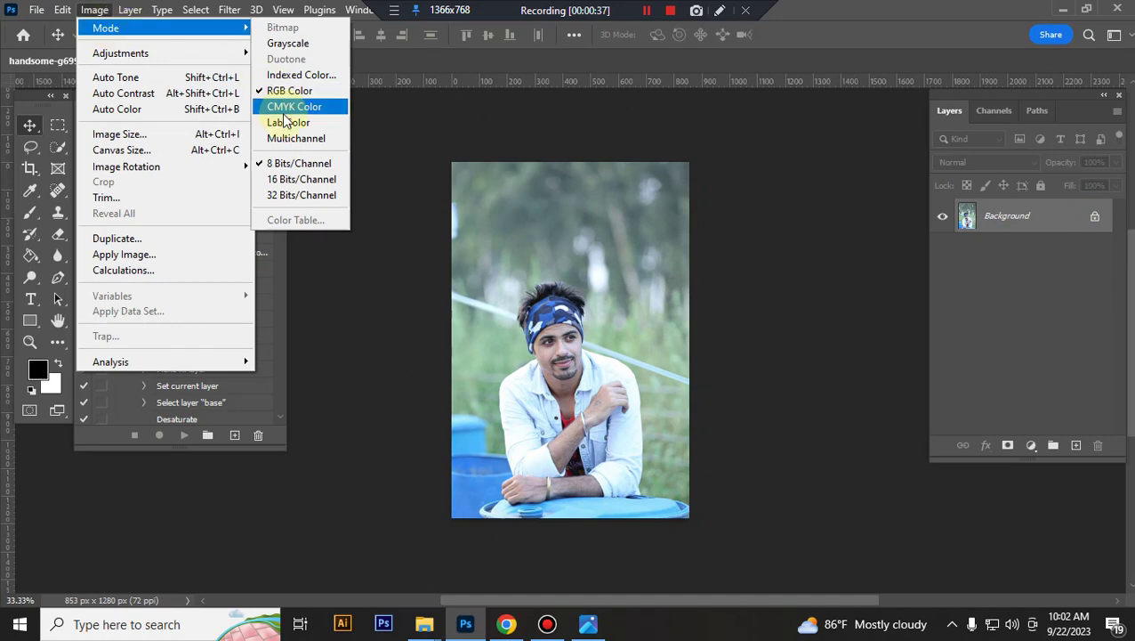
pyautogui.click(1039, 227)
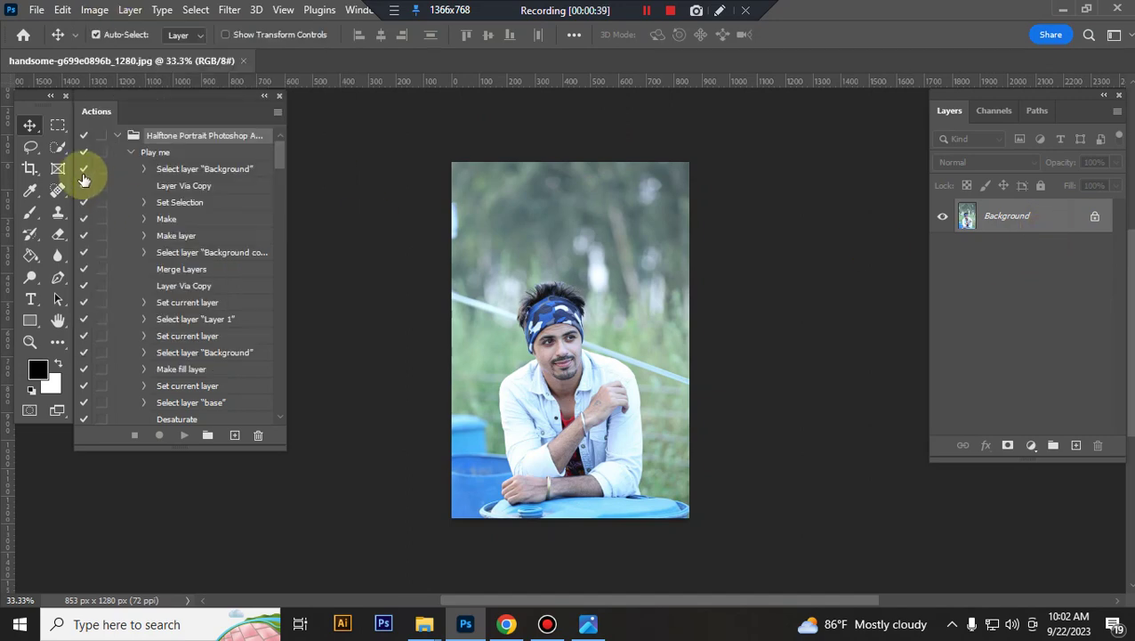
# - Select the man with the Quick Selection tool and refine the selection along the barrel
pyautogui.click(59, 148)
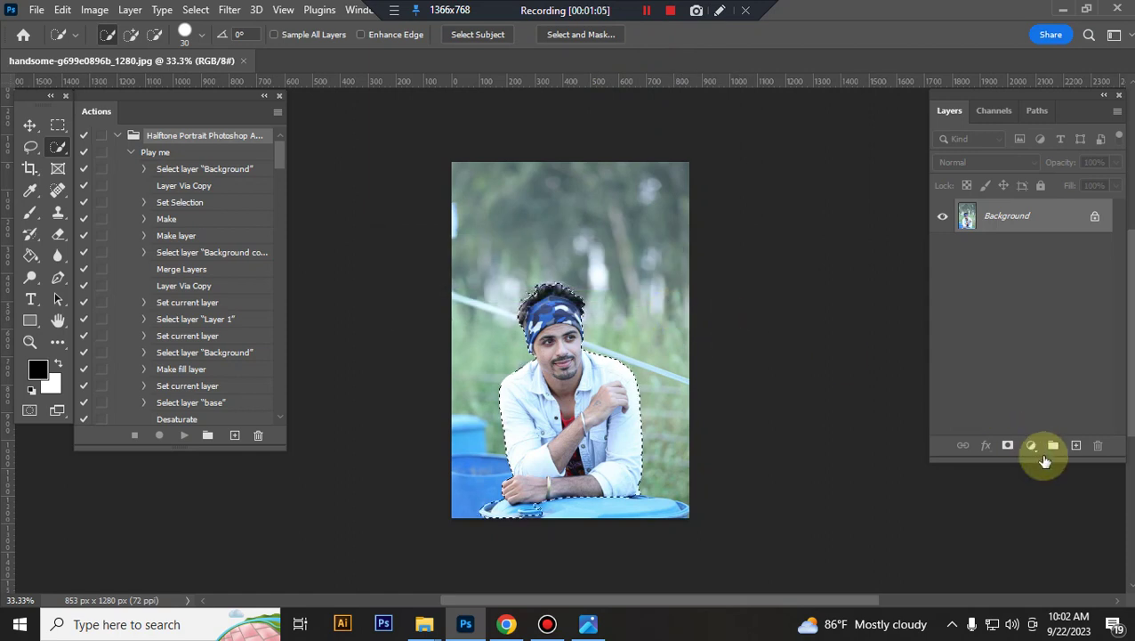
pyautogui.moveTo(549, 507)
pyautogui.mouseDown()
pyautogui.moveTo(506, 509)
pyautogui.moveTo(671, 524)
pyautogui.moveTo(687, 509)
pyautogui.moveTo(574, 514)
pyautogui.mouseUp()
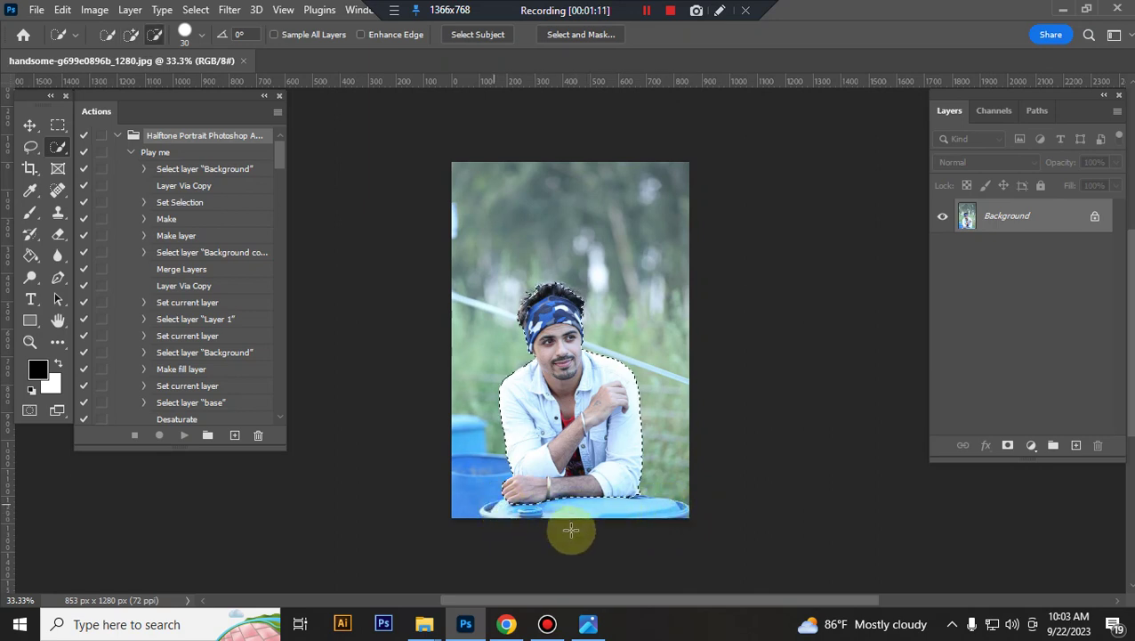
# - Add a new layer above the background and name it paint
pyautogui.click(1076, 446)
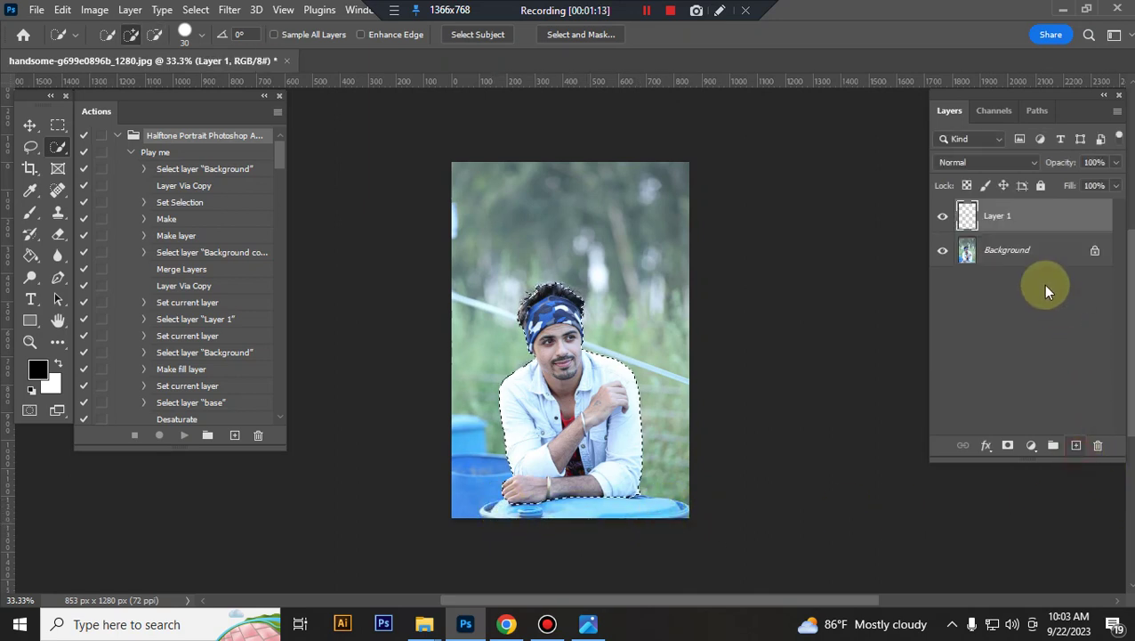
pyautogui.doubleClick(999, 216)
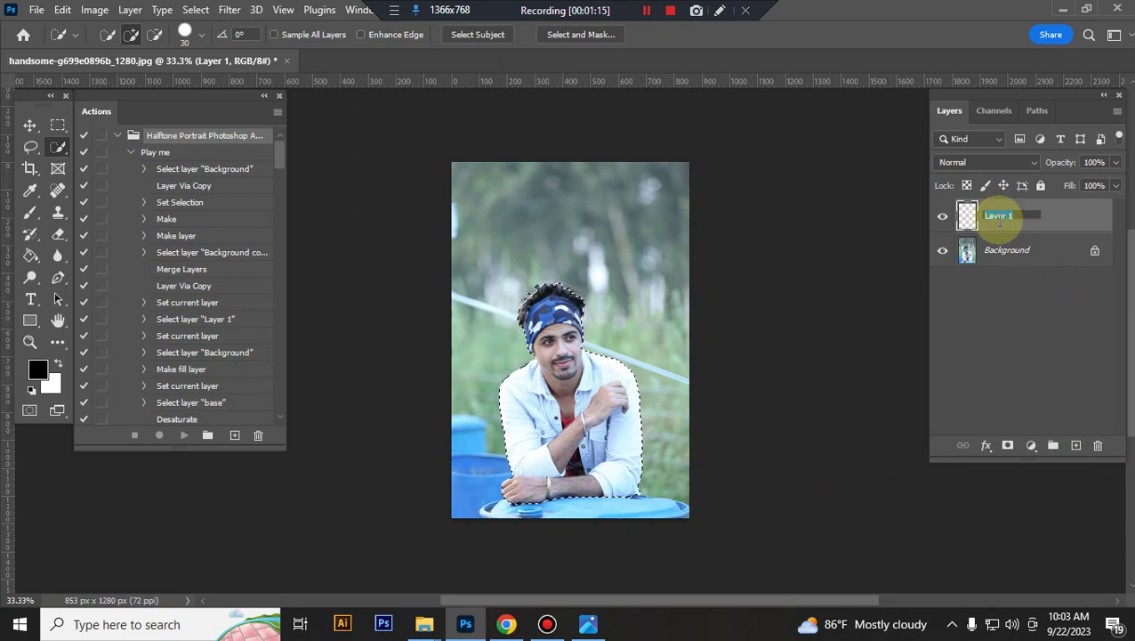
pyautogui.write('ba')
pyautogui.press('Return')
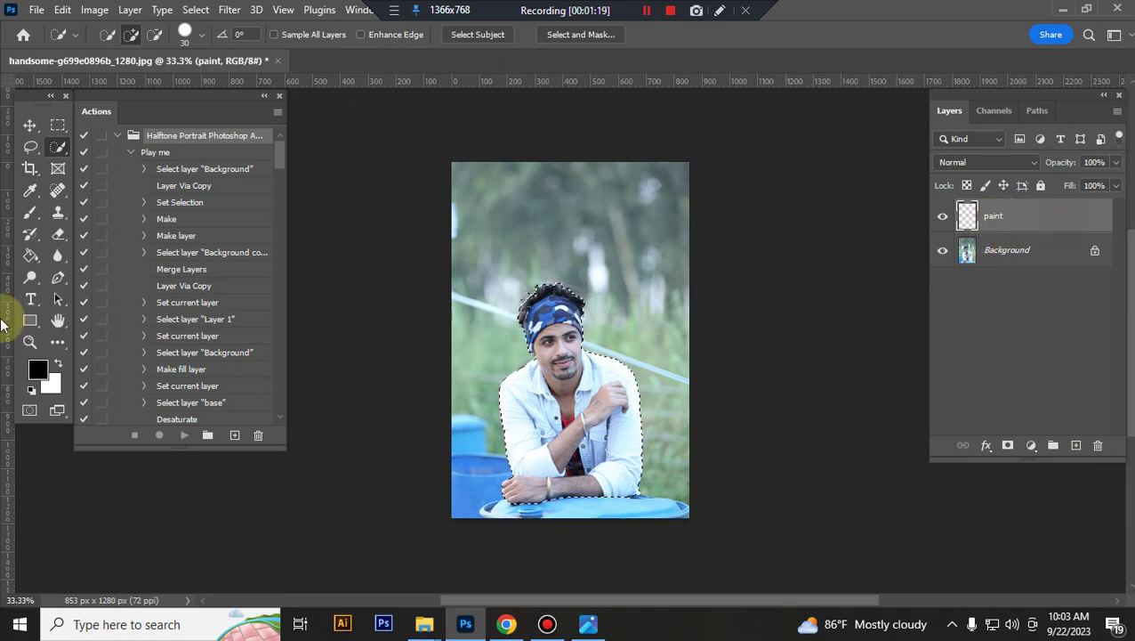
# - Fill the man's selection with ff0000 red using the Paint Bucket, then deselect
pyautogui.click(37, 374)
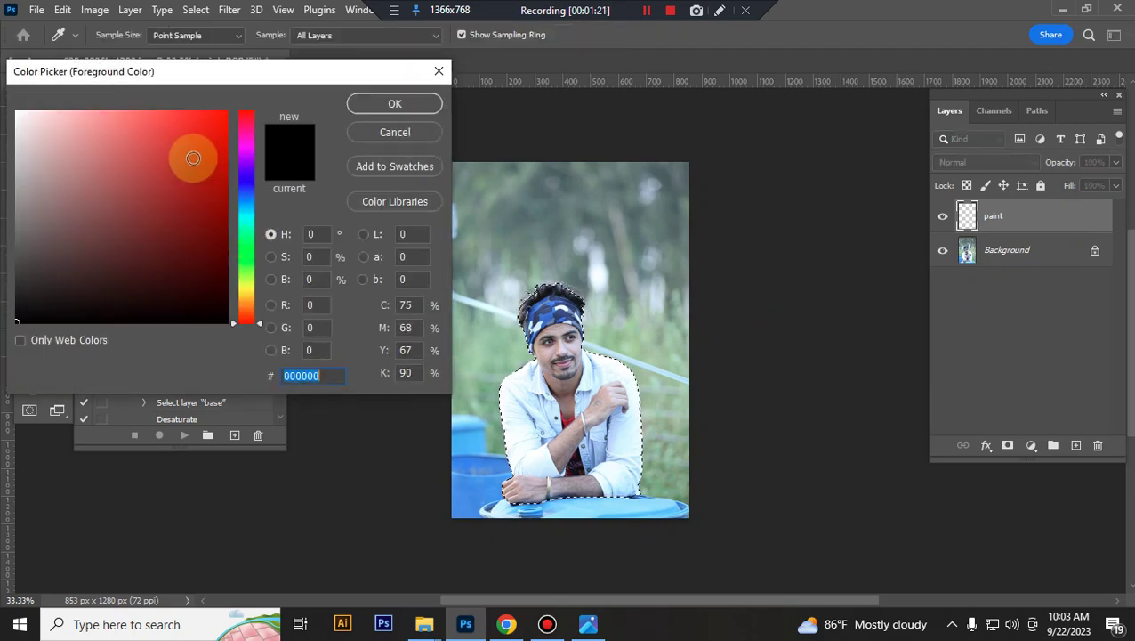
pyautogui.write('ff0000')
pyautogui.click(390, 101)
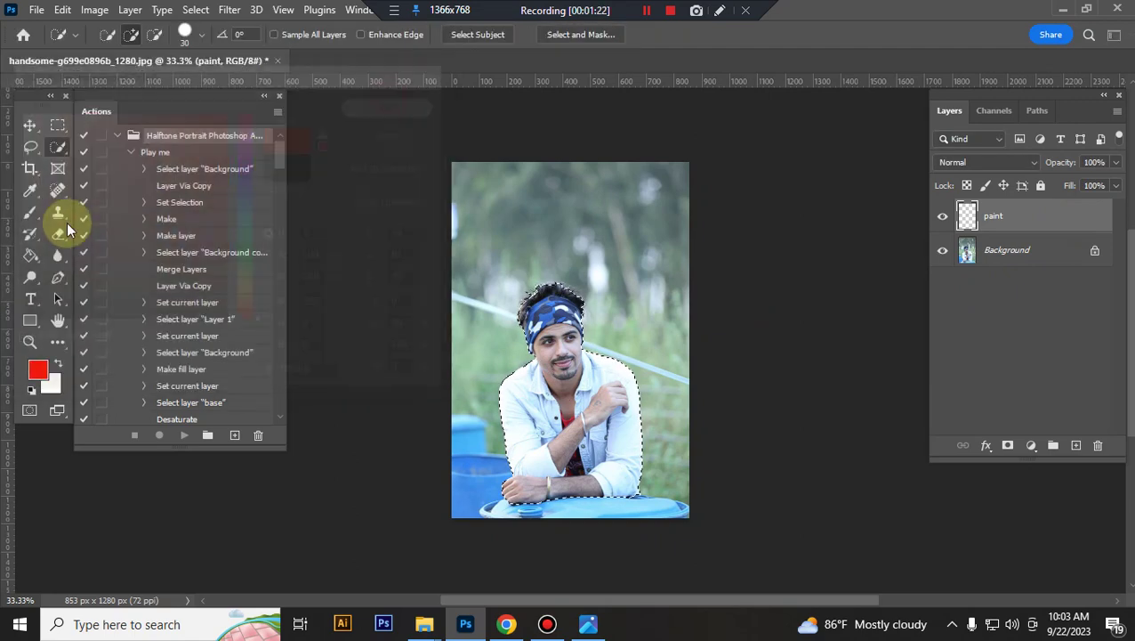
pyautogui.click(31, 254)
pyautogui.click(588, 354)
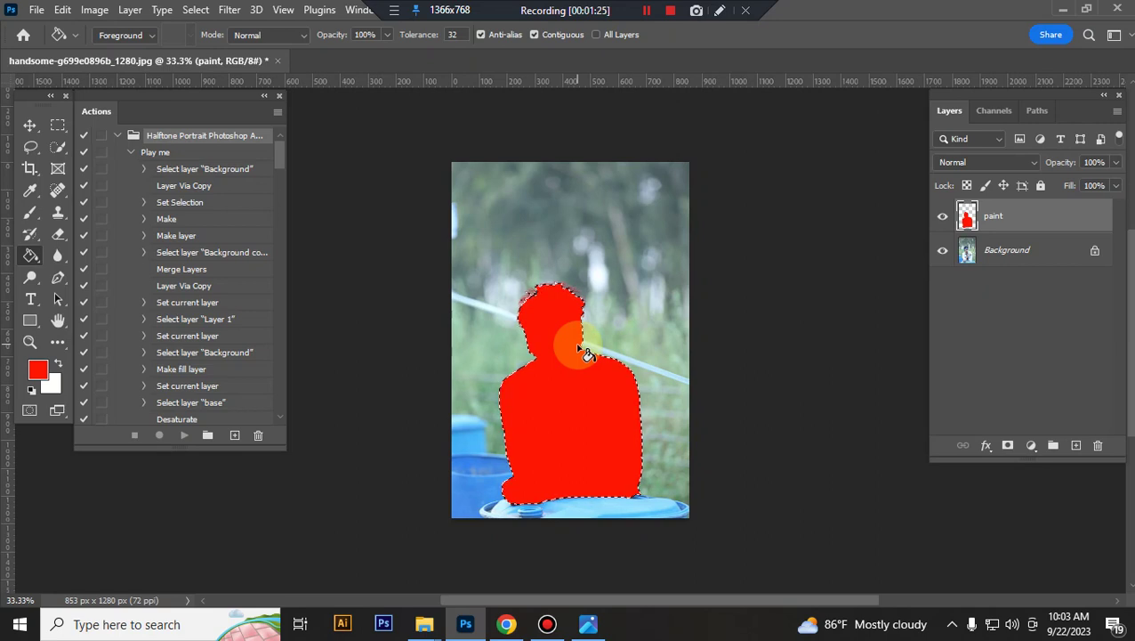
pyautogui.hotkey('ctrl', 'd')
# - Crop the canvas to 3000 × 2000 px at 72 px/in, repositioning the photo in the frame
pyautogui.click(34, 126)
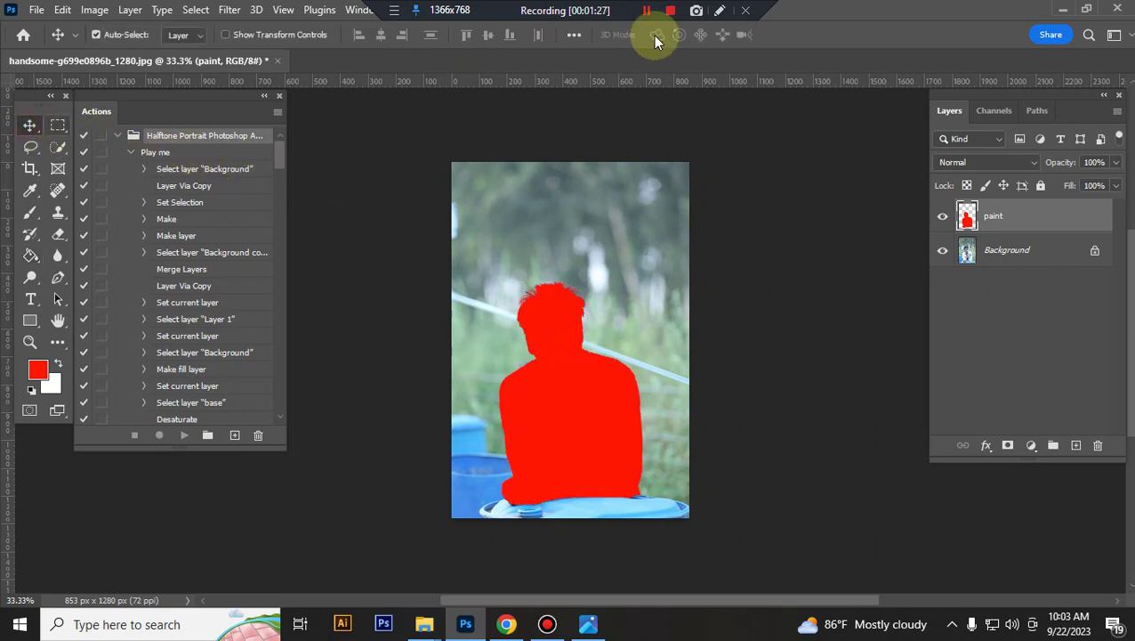
pyautogui.click(648, 13)
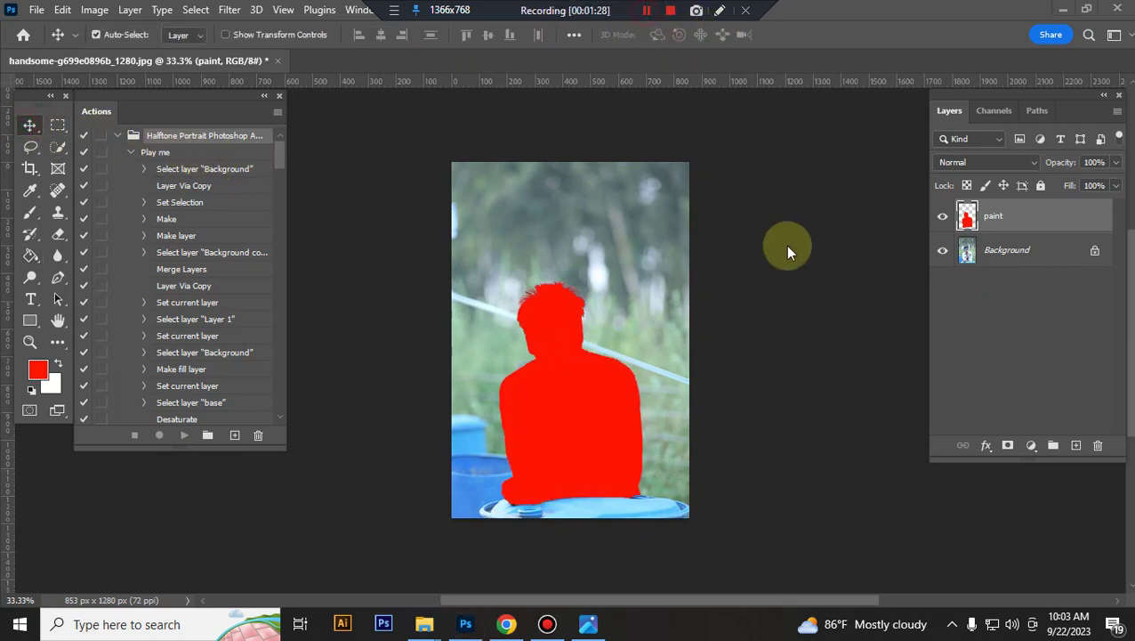
pyautogui.click(29, 169)
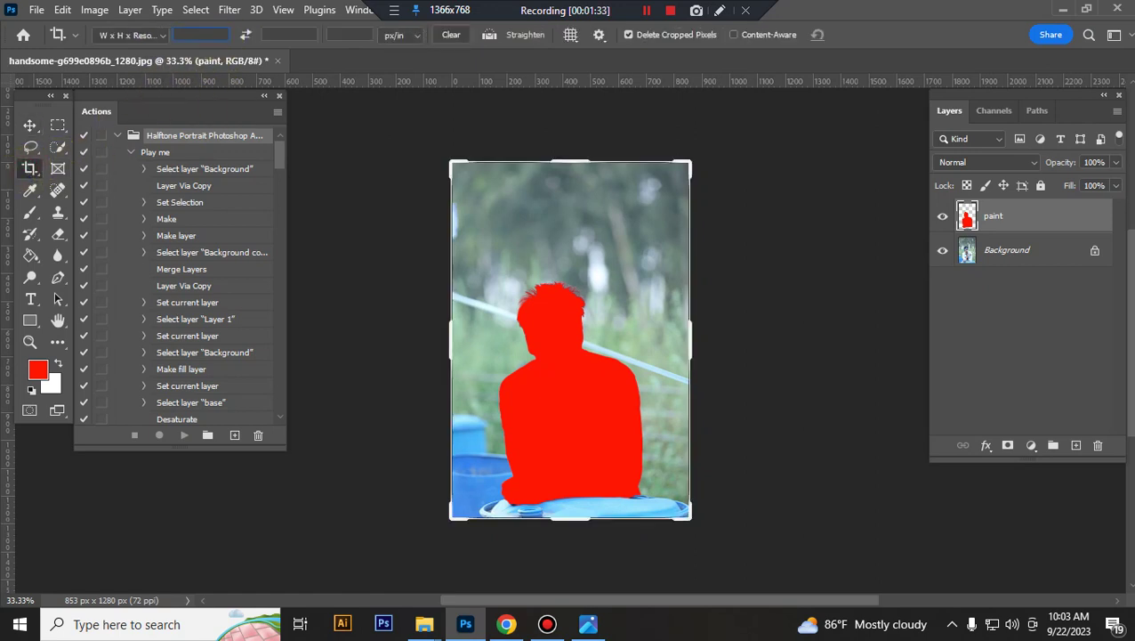
pyautogui.write('3000')
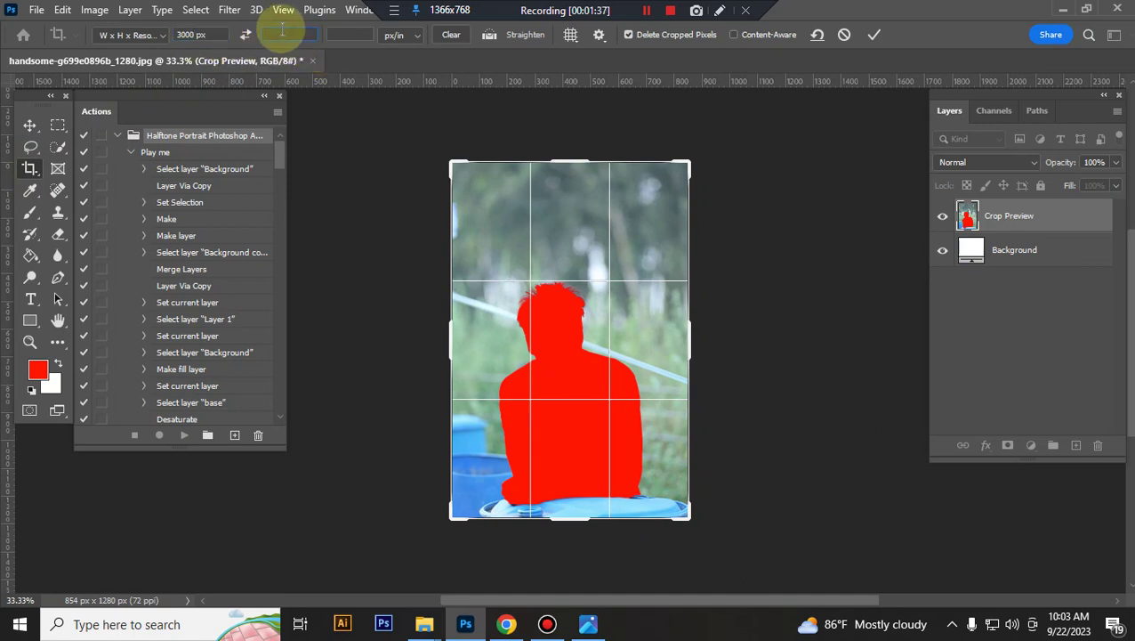
pyautogui.write('2000')
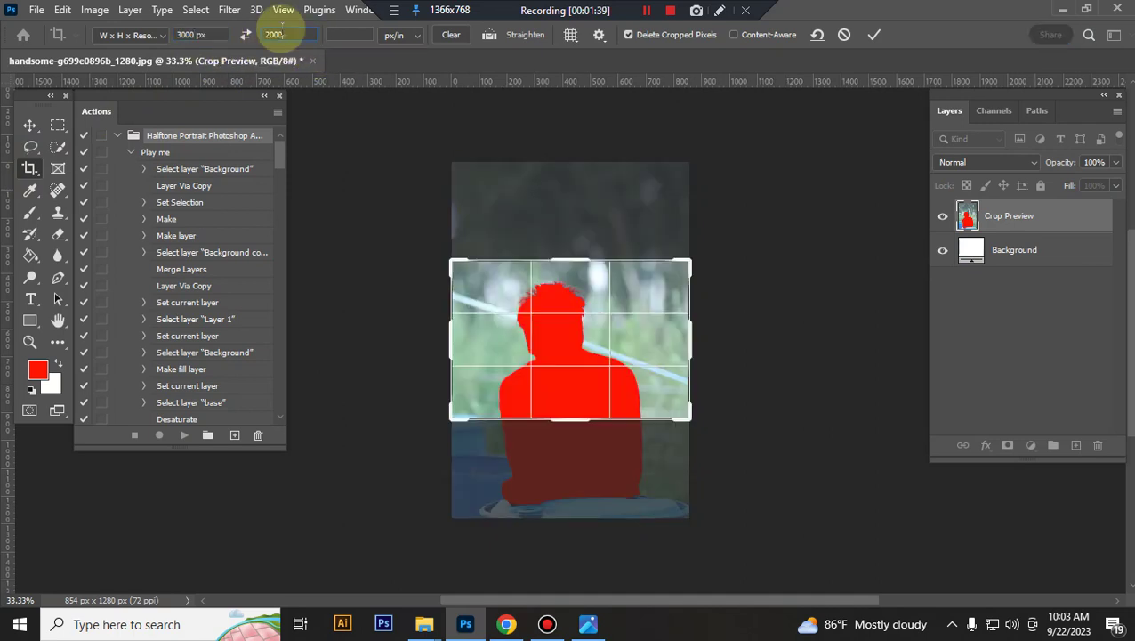
pyautogui.write('72')
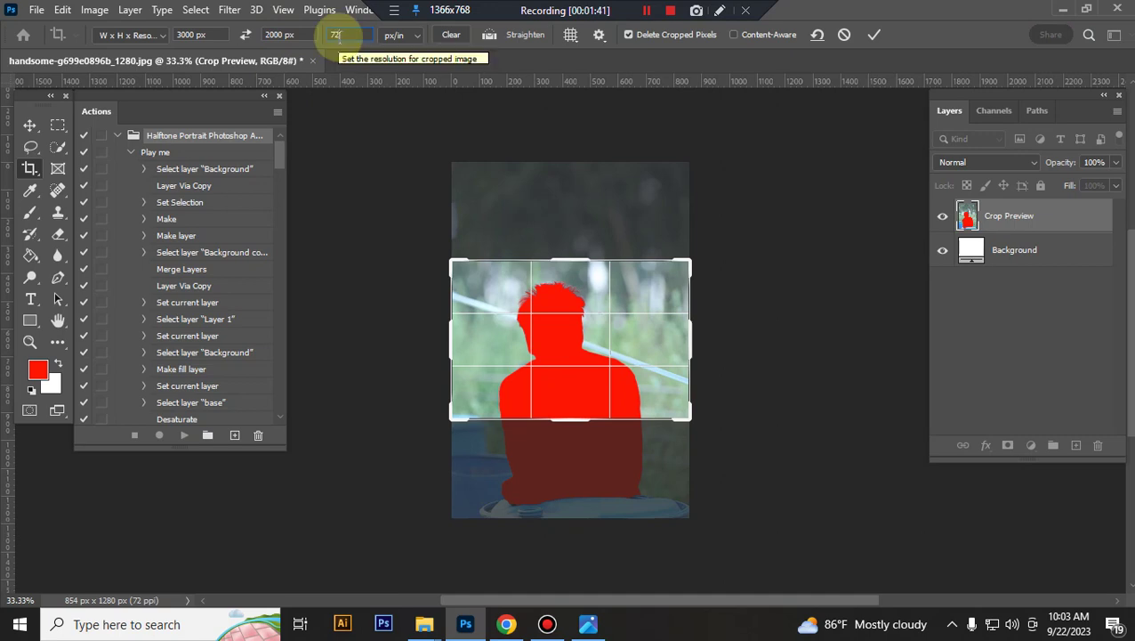
pyautogui.moveTo(620, 327); pyautogui.dragTo(596, 469)
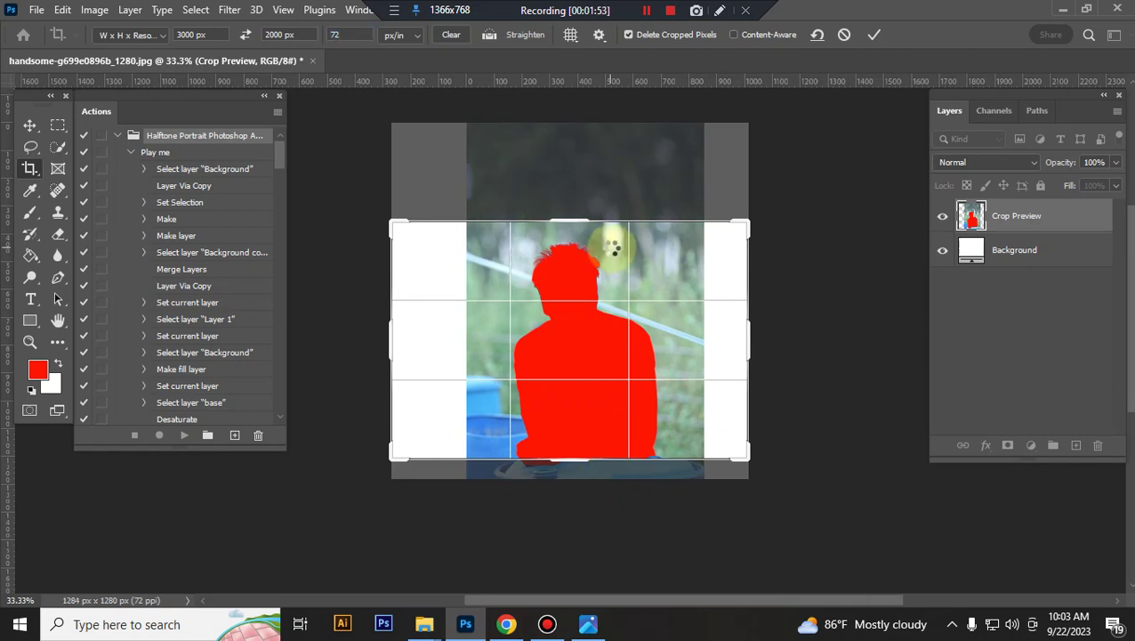
pyautogui.press('Return')
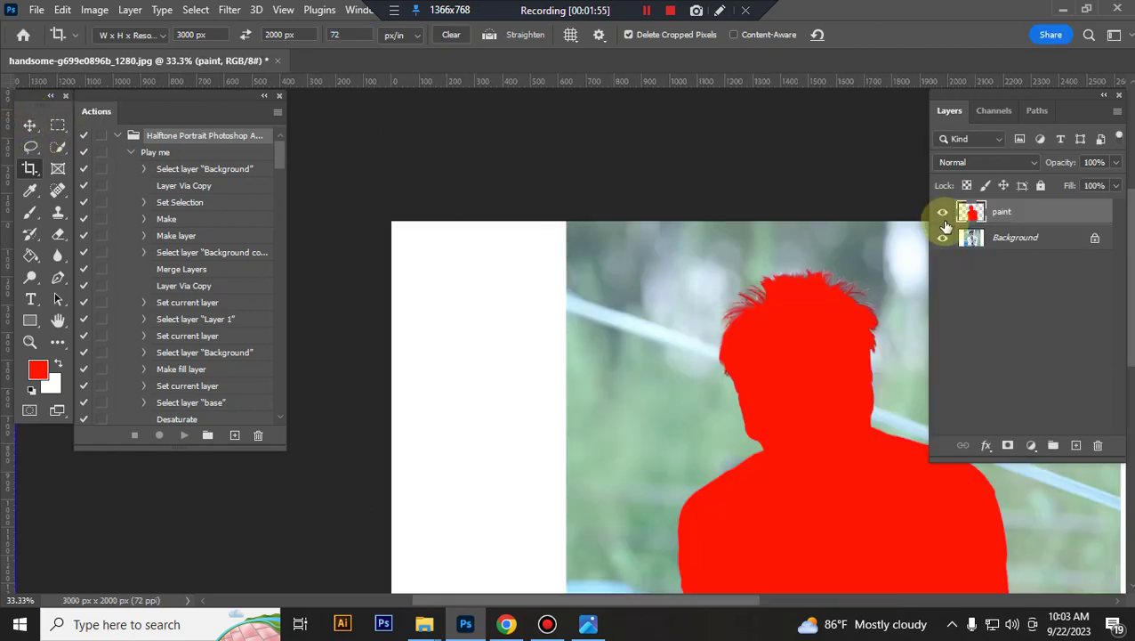
# - Hide the paint layer, reset colours to black and white, and play the Play me action
pyautogui.click(29, 125)
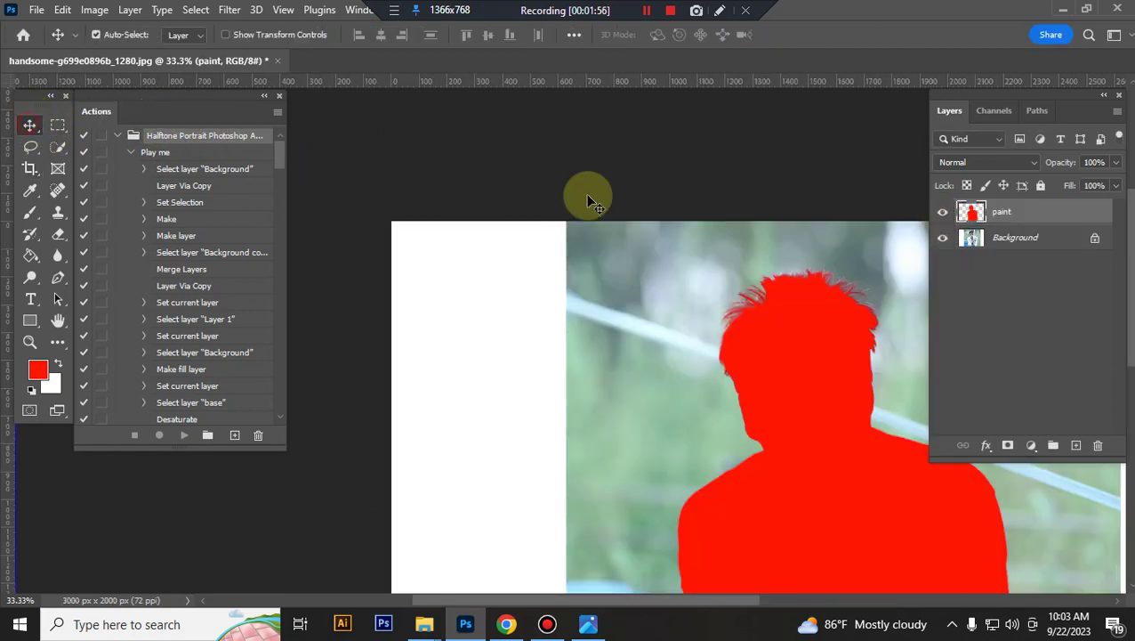
pyautogui.click(942, 211)
pyautogui.scroll(-3, 641, 291)
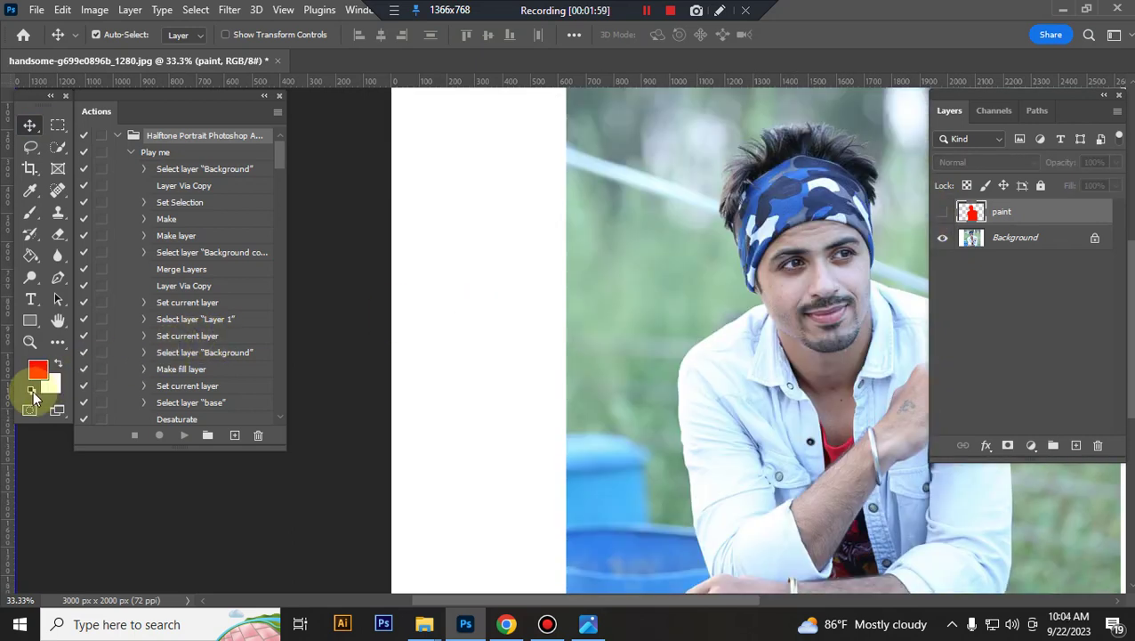
pyautogui.click(32, 390)
pyautogui.click(177, 152)
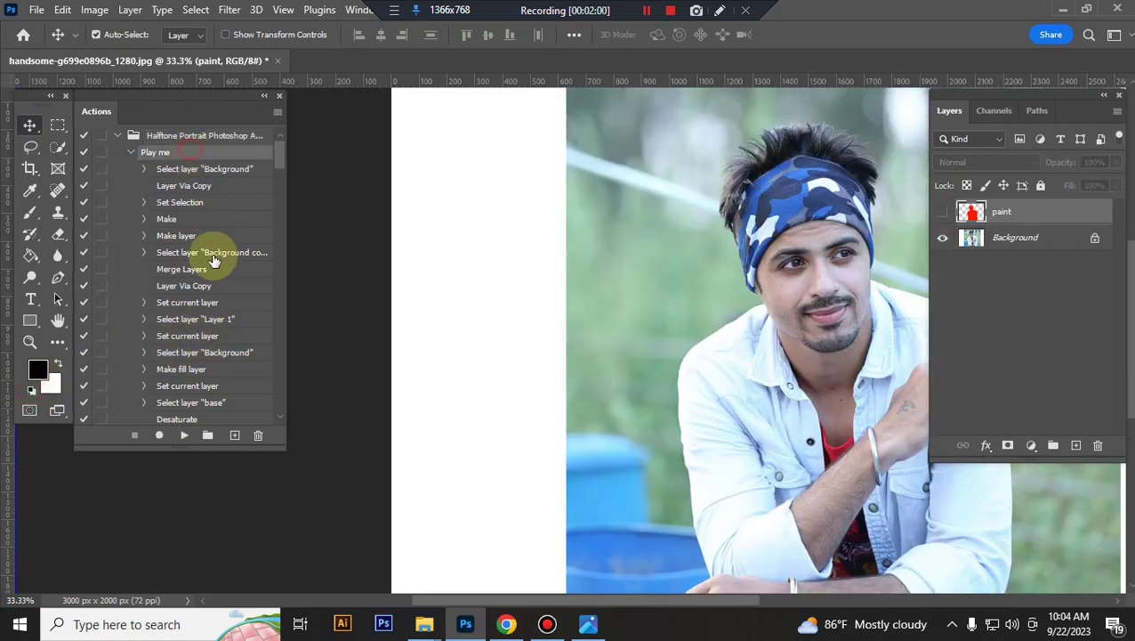
pyautogui.click(184, 435)
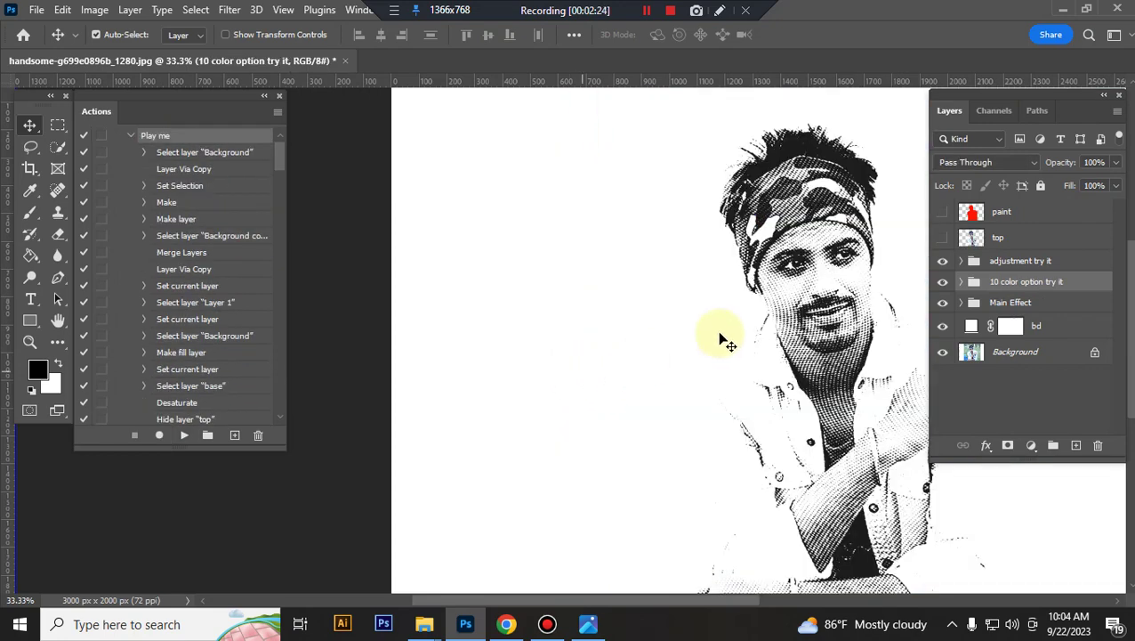
# - Toggle the adjustment try it group off and on twice to compare, then expand it
pyautogui.moveTo(839, 343); pyautogui.dragTo(618, 290)
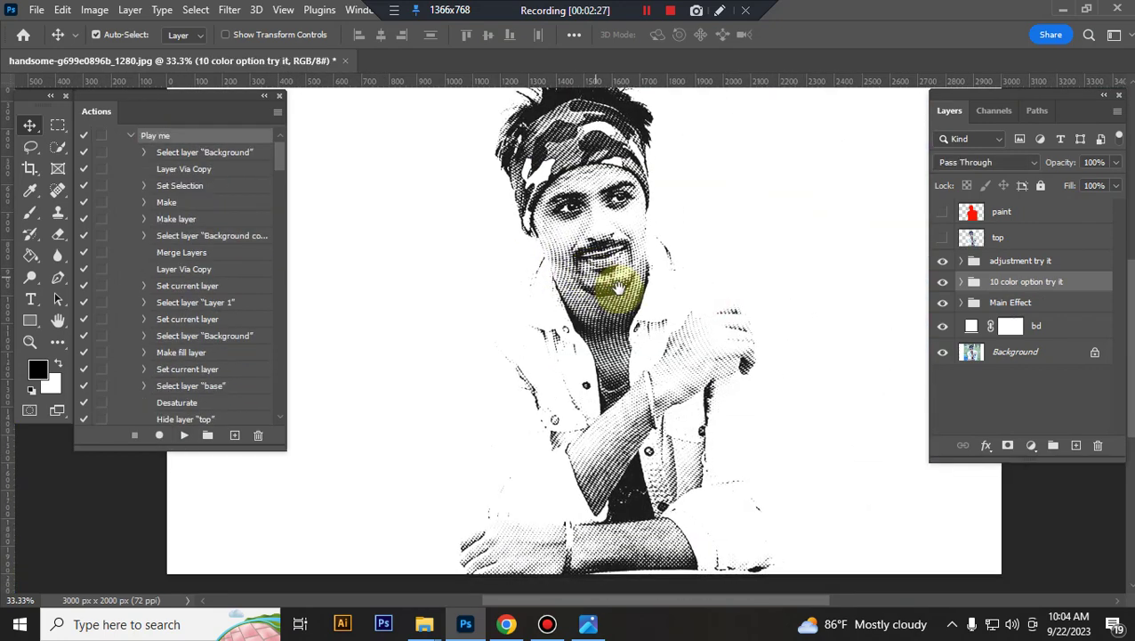
pyautogui.click(742, 256)
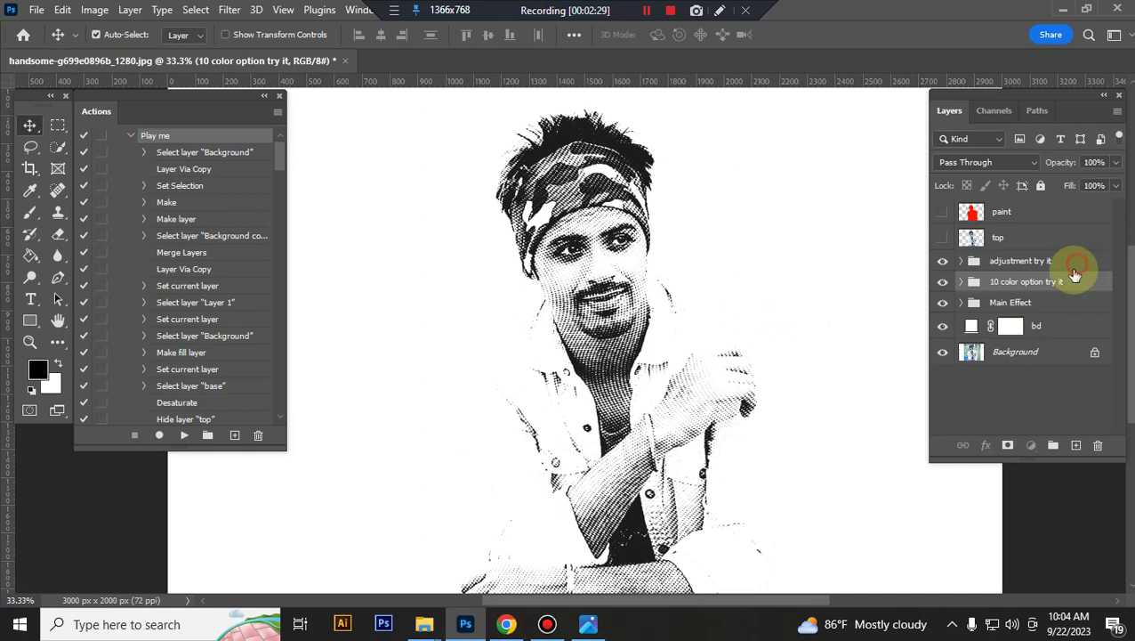
pyautogui.click(1079, 262)
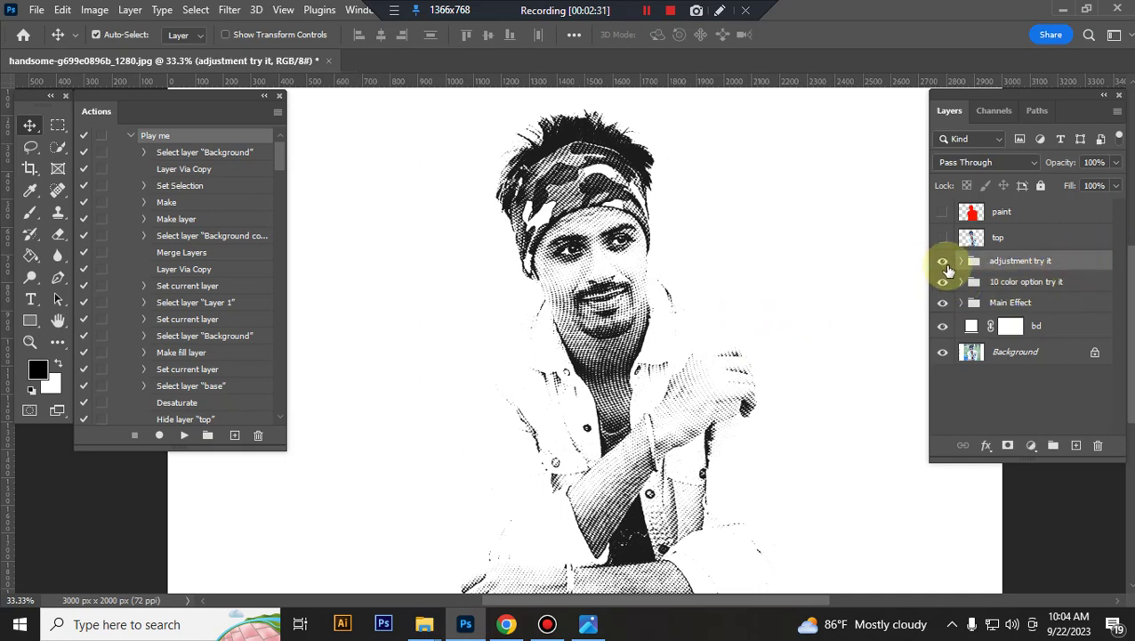
pyautogui.click(945, 264)
pyautogui.click(947, 264)
pyautogui.click(941, 264)
pyautogui.click(945, 264)
pyautogui.click(961, 262)
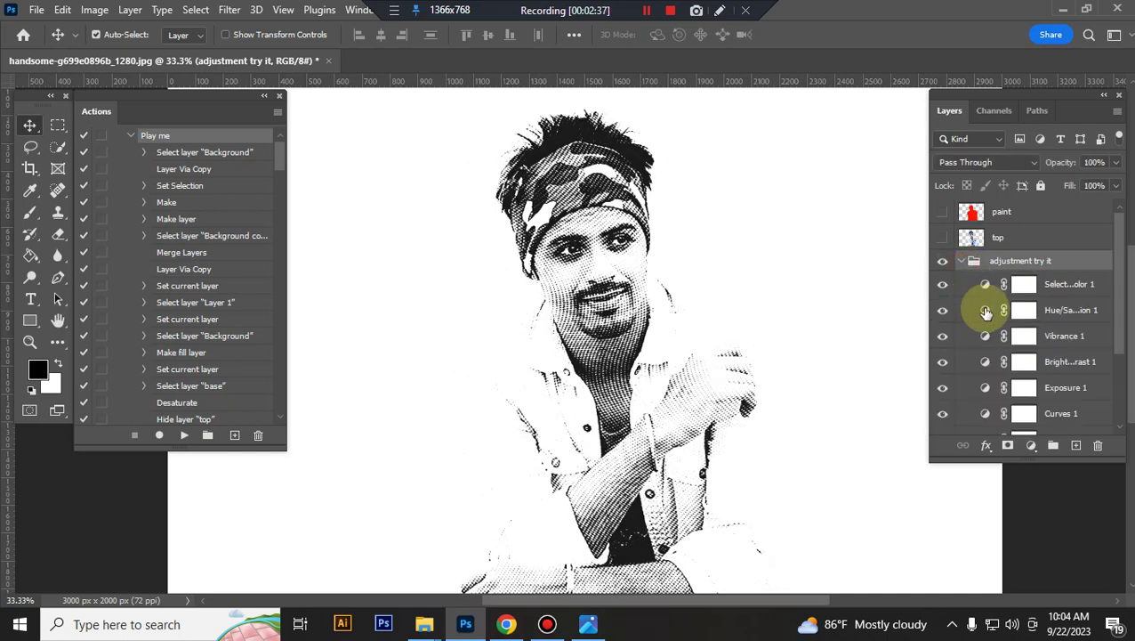
# - Review Brightness/Contrast 1 and Exposure 1 settings, then nudge the Curves 1 black point right
pyautogui.click(993, 367)
pyautogui.doubleClick(992, 367)
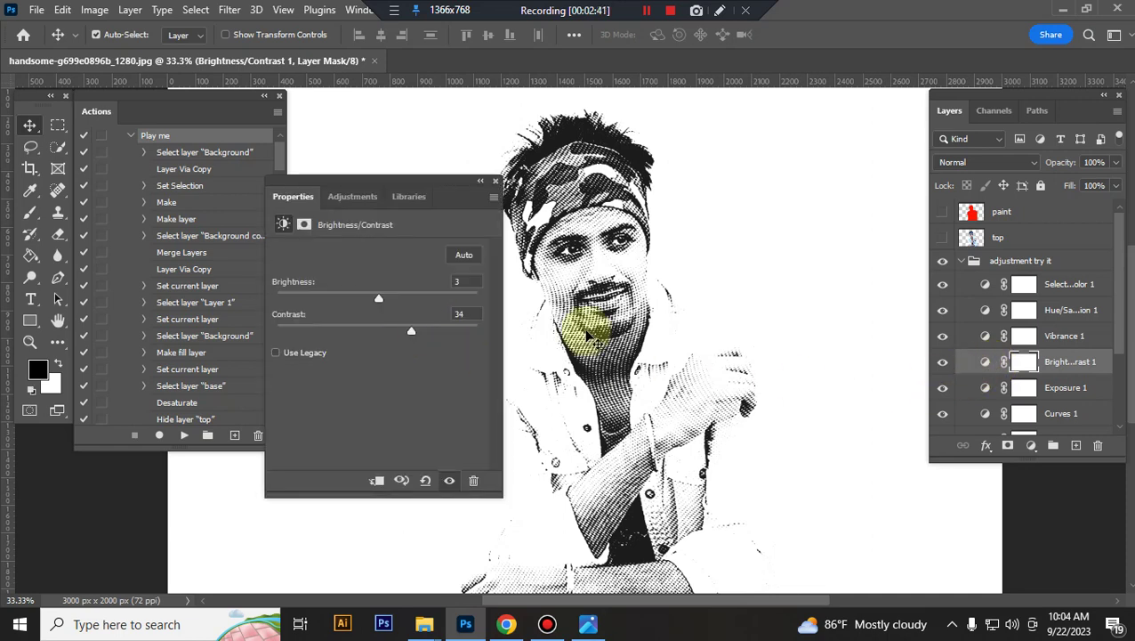
pyautogui.click(977, 389)
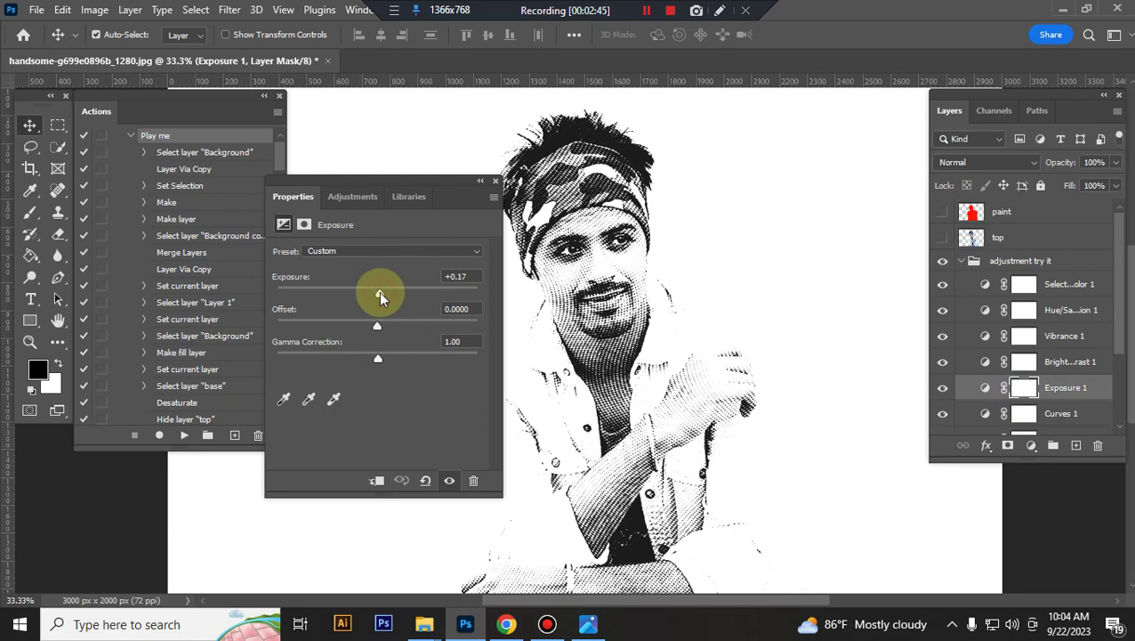
pyautogui.click(978, 413)
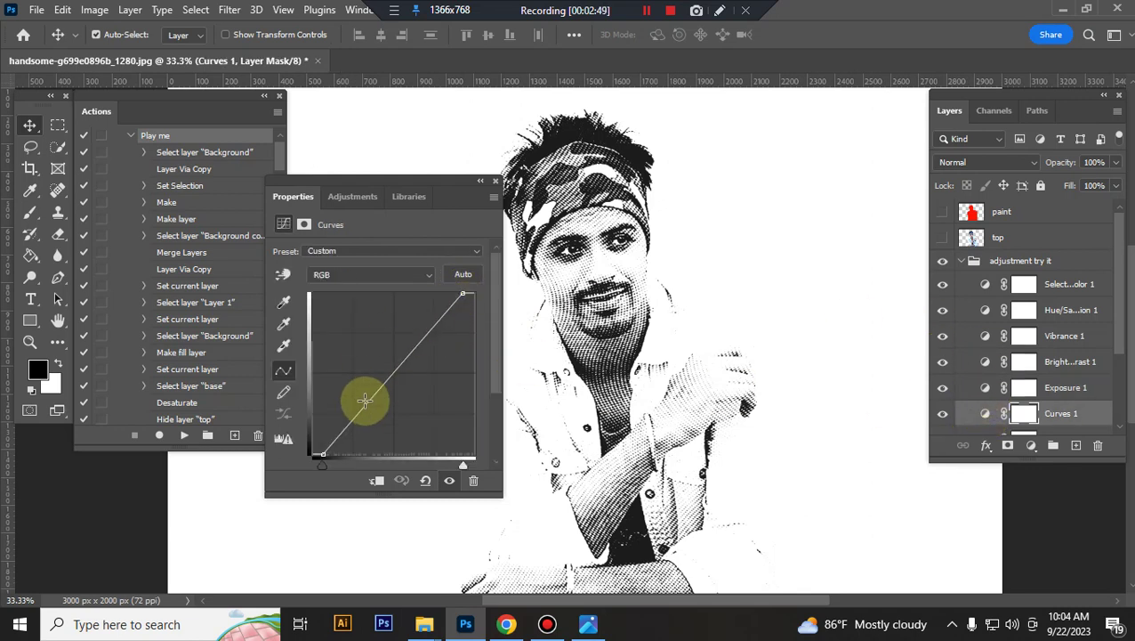
pyautogui.moveTo(318, 453); pyautogui.dragTo(326, 453)
# - Set the Levels 1 black input to 21 and close the Properties panel
pyautogui.scroll(-3, 1048, 379)
pyautogui.scroll(-1, 1048, 378)
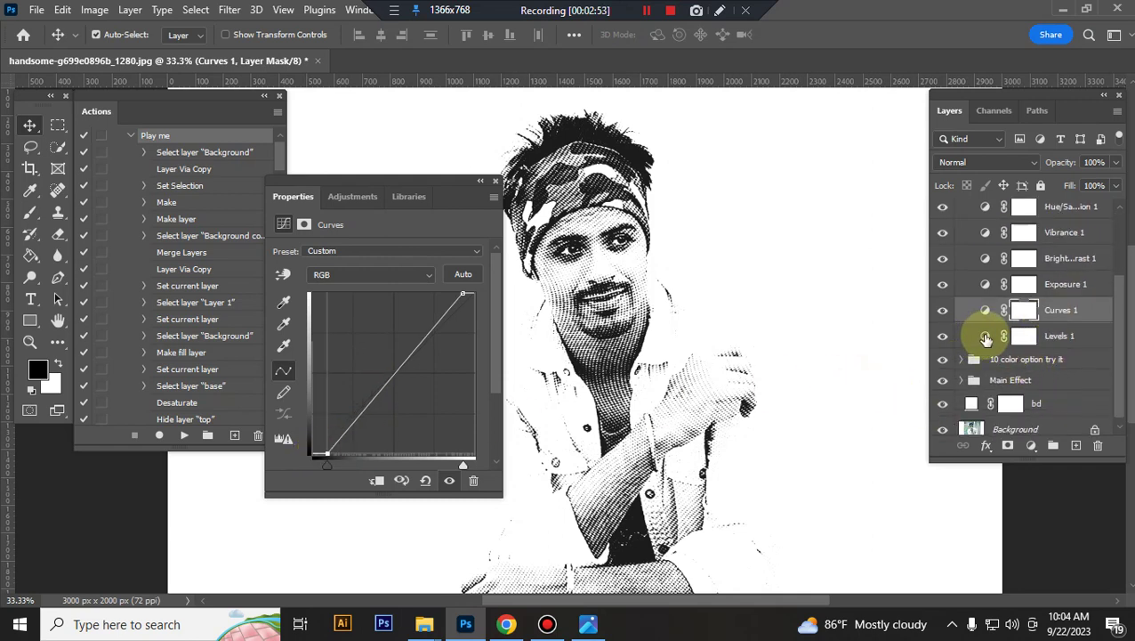
pyautogui.click(971, 335)
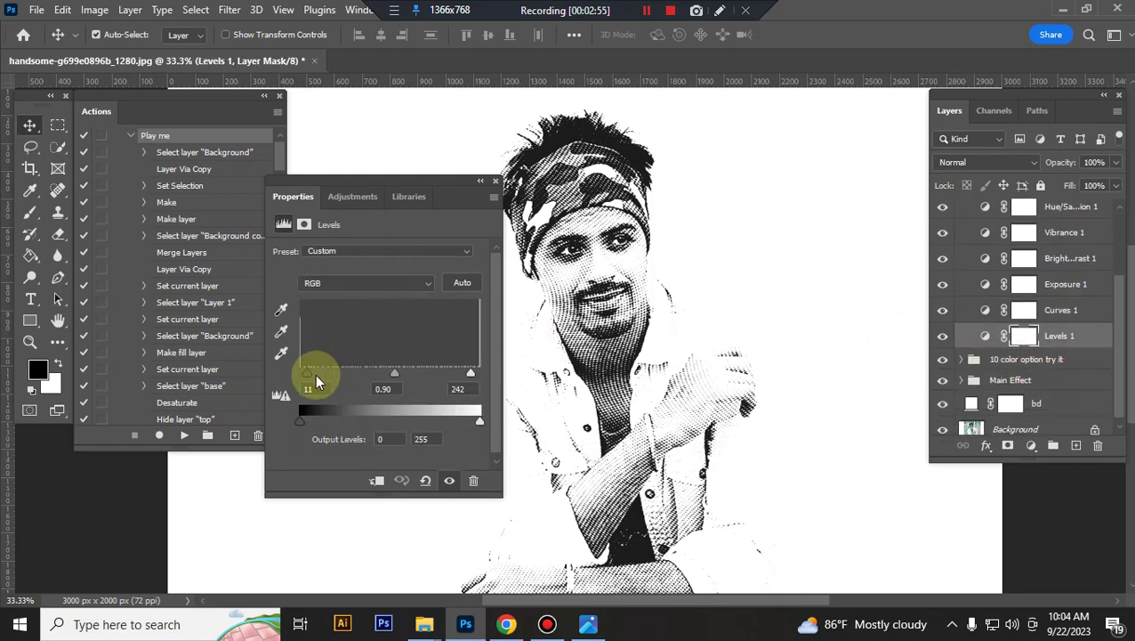
pyautogui.moveTo(315, 376); pyautogui.dragTo(318, 375)
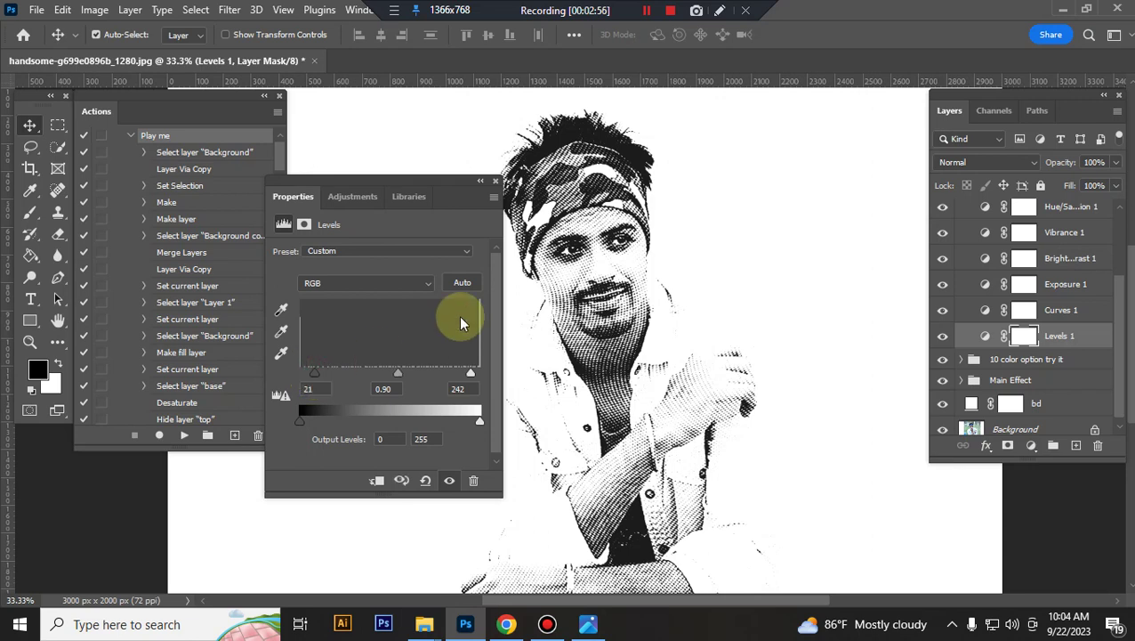
pyautogui.click(499, 182)
# - Collapse the adjustment group, expand 10 color option try it, and preview the magenta color 10 tint
pyautogui.scroll(4, 979, 276)
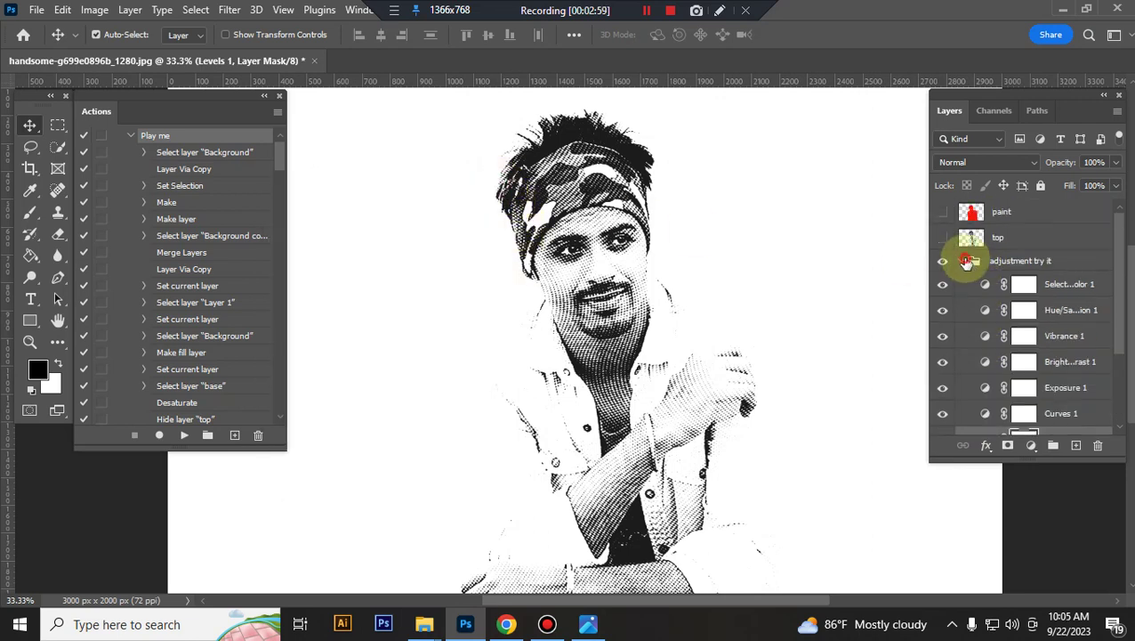
pyautogui.click(966, 261)
pyautogui.click(968, 283)
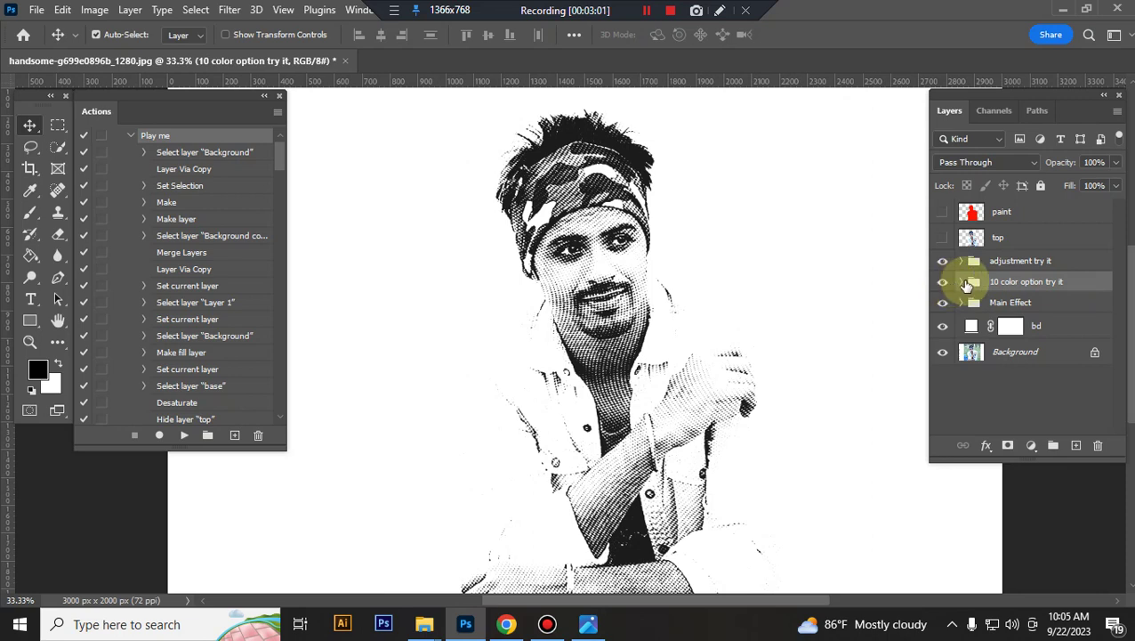
pyautogui.click(963, 282)
pyautogui.click(945, 307)
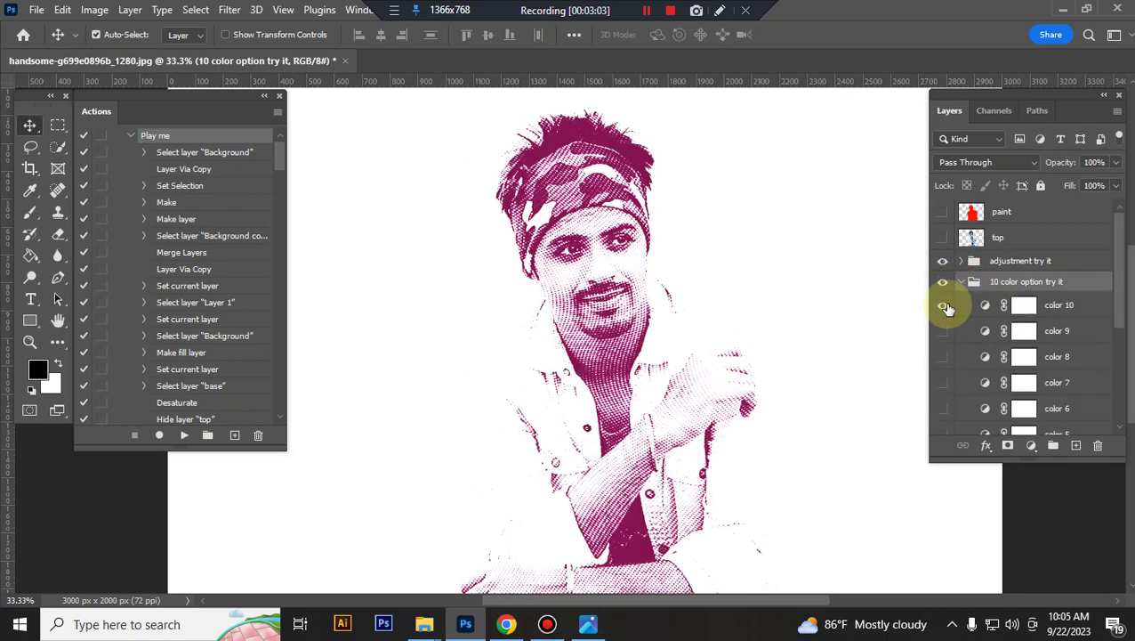
pyautogui.click(1064, 312)
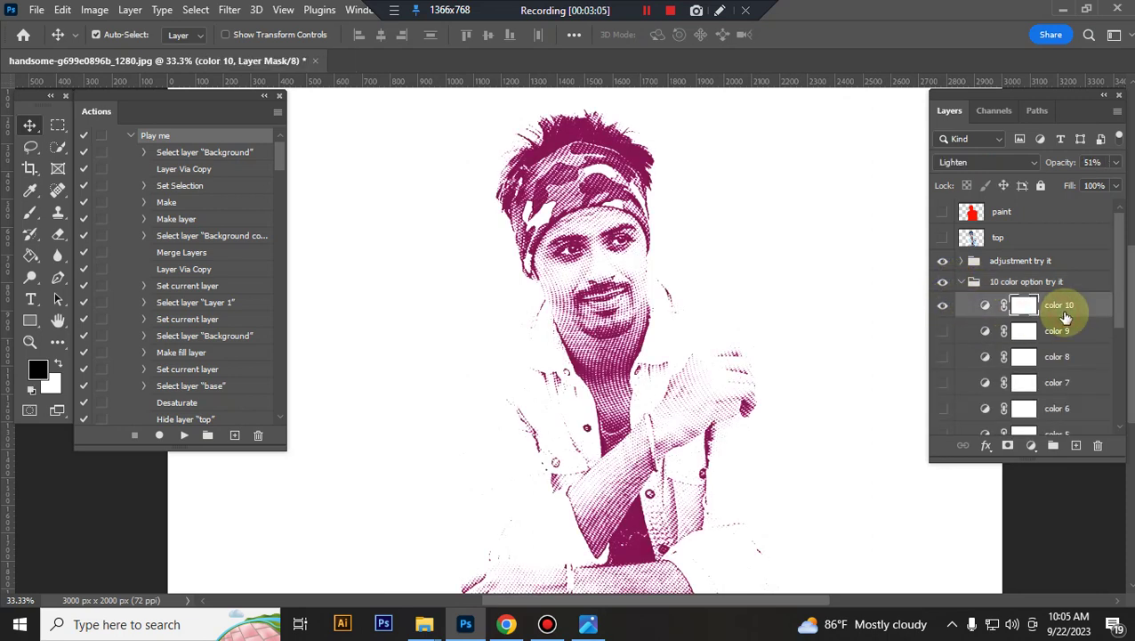
pyautogui.click(1115, 162)
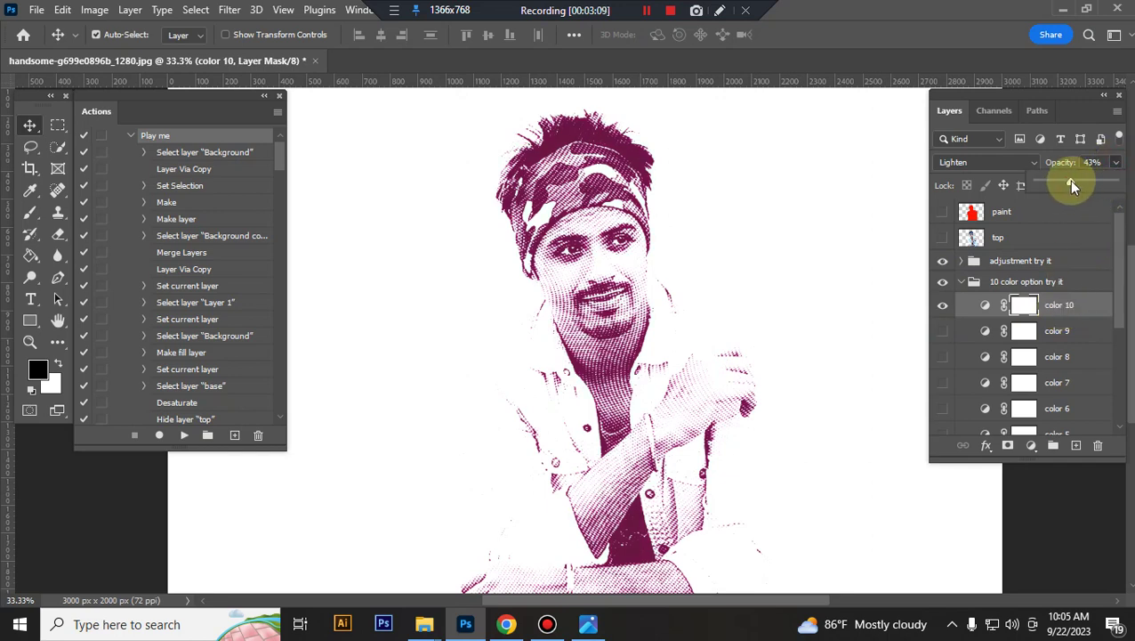
pyautogui.click(943, 306)
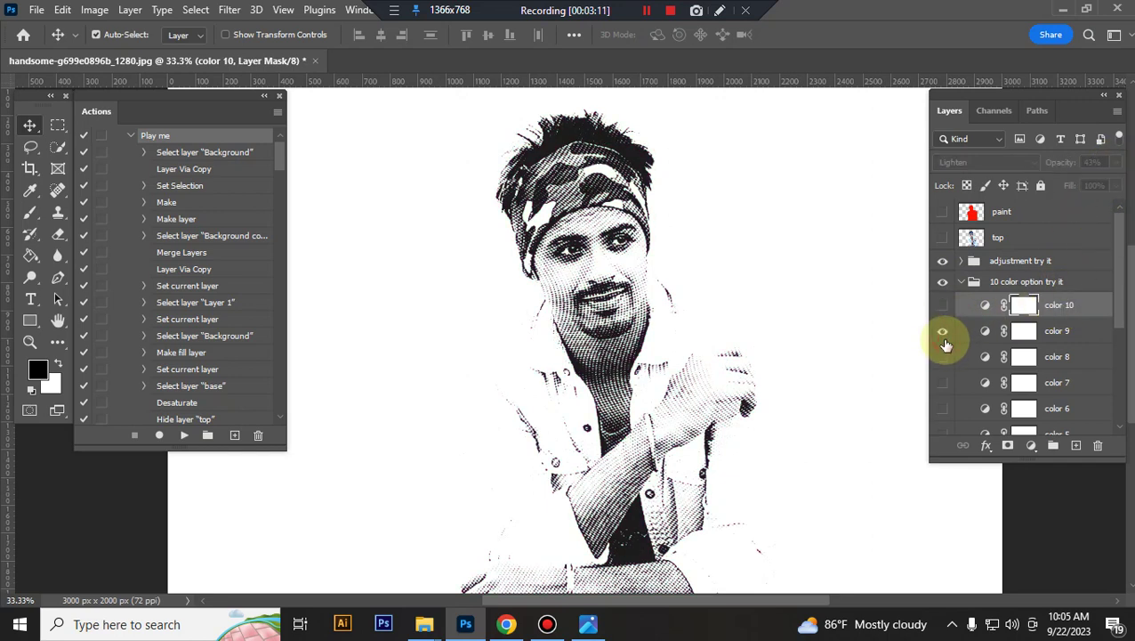
# - Preview the blue color 9 tint at 66% opacity, then turn it off
pyautogui.click(943, 333)
pyautogui.click(1068, 331)
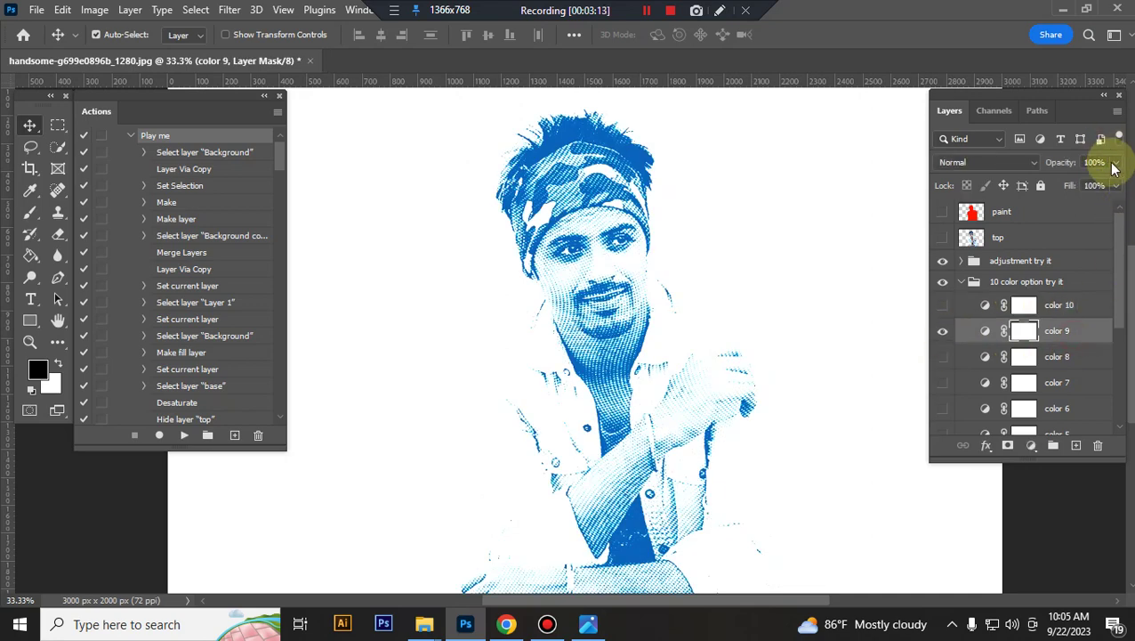
pyautogui.click(1116, 164)
pyautogui.click(1088, 181)
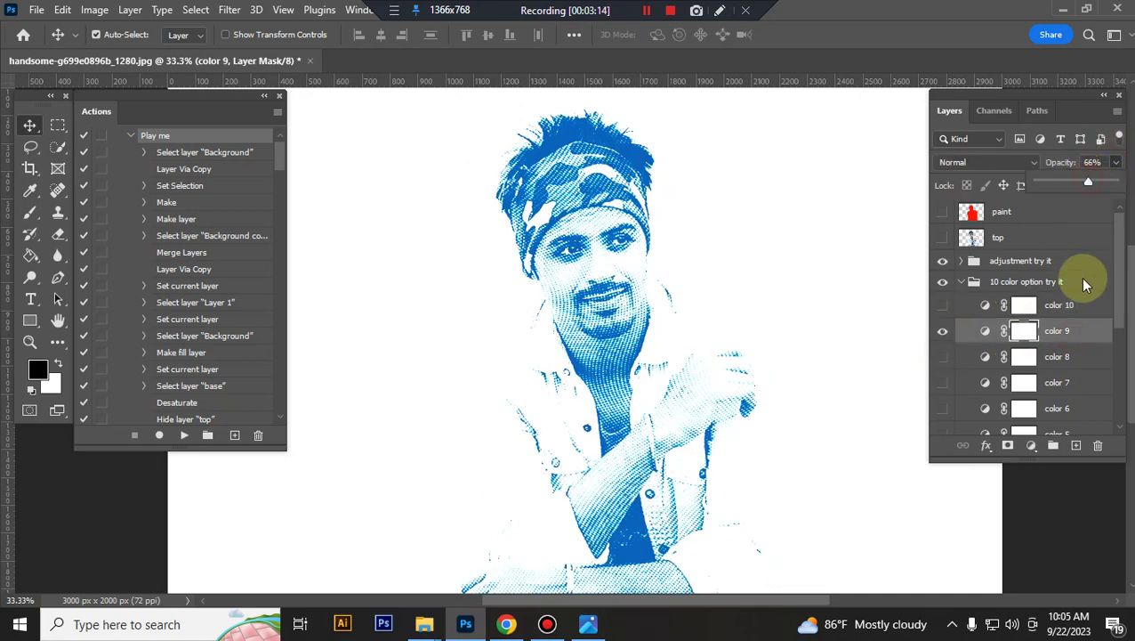
pyautogui.click(948, 345)
pyautogui.click(944, 332)
# - Preview the sepia color 8, green color 7, blue color 6 and sepia color 5 tints in turn
pyautogui.click(944, 357)
pyautogui.scroll(-2, 986, 347)
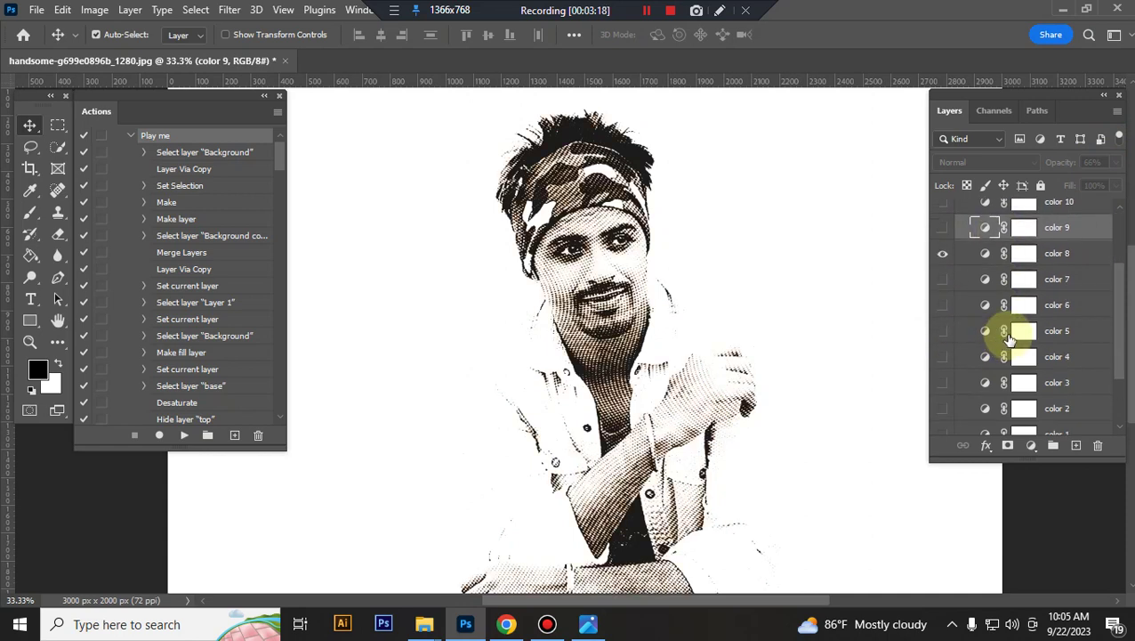
pyautogui.click(972, 279)
pyautogui.click(940, 279)
pyautogui.click(943, 305)
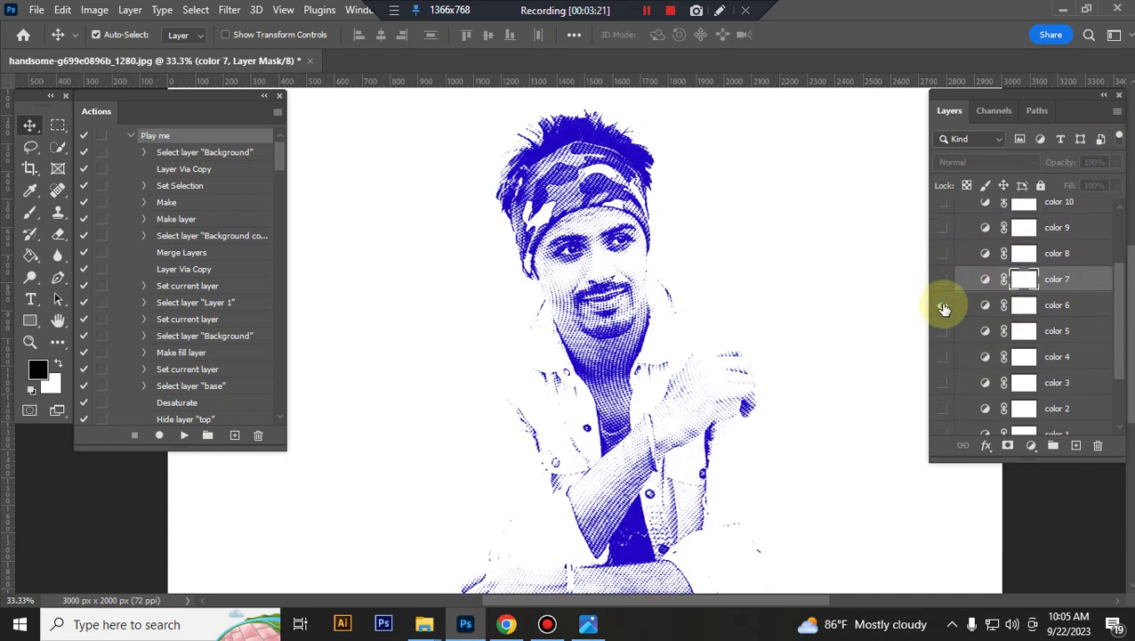
pyautogui.click(944, 331)
pyautogui.click(970, 331)
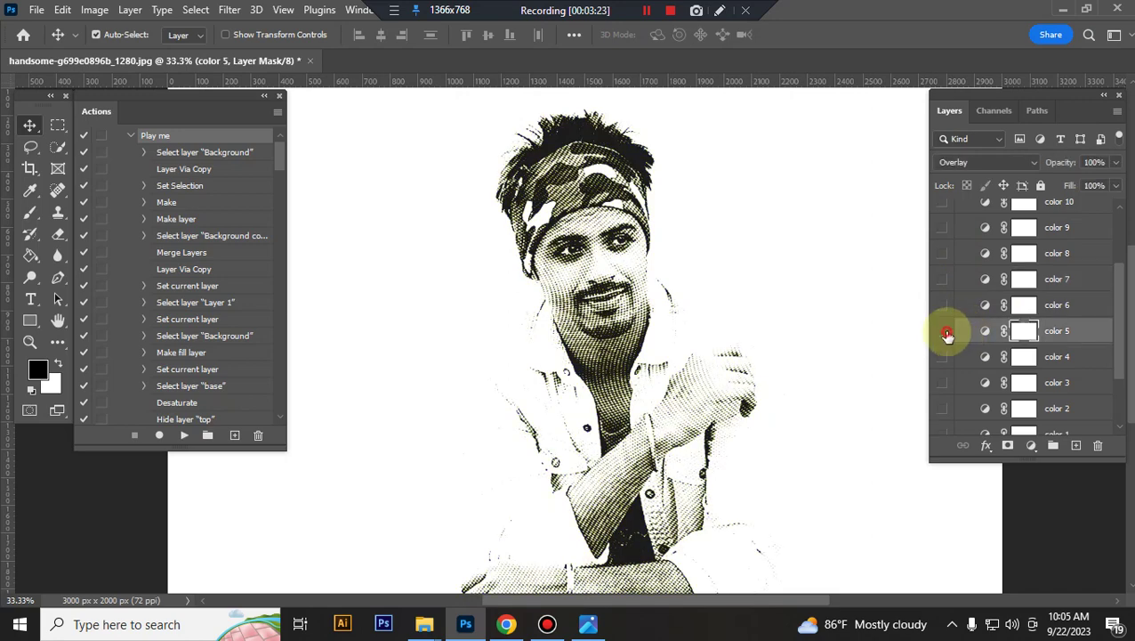
pyautogui.click(946, 332)
# - Preview the orange color 4, color 3 and sepia color 1 tints, leaving all hidden and the group collapsed
pyautogui.click(944, 356)
pyautogui.click(969, 357)
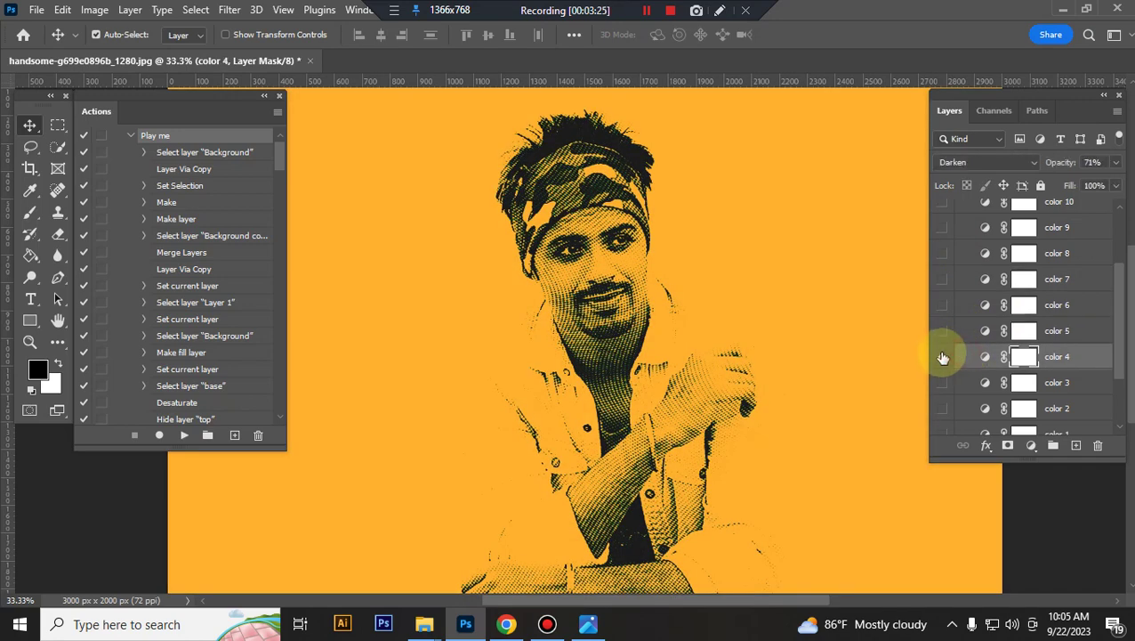
pyautogui.click(942, 357)
pyautogui.click(942, 381)
pyautogui.click(982, 378)
pyautogui.scroll(-2, 970, 338)
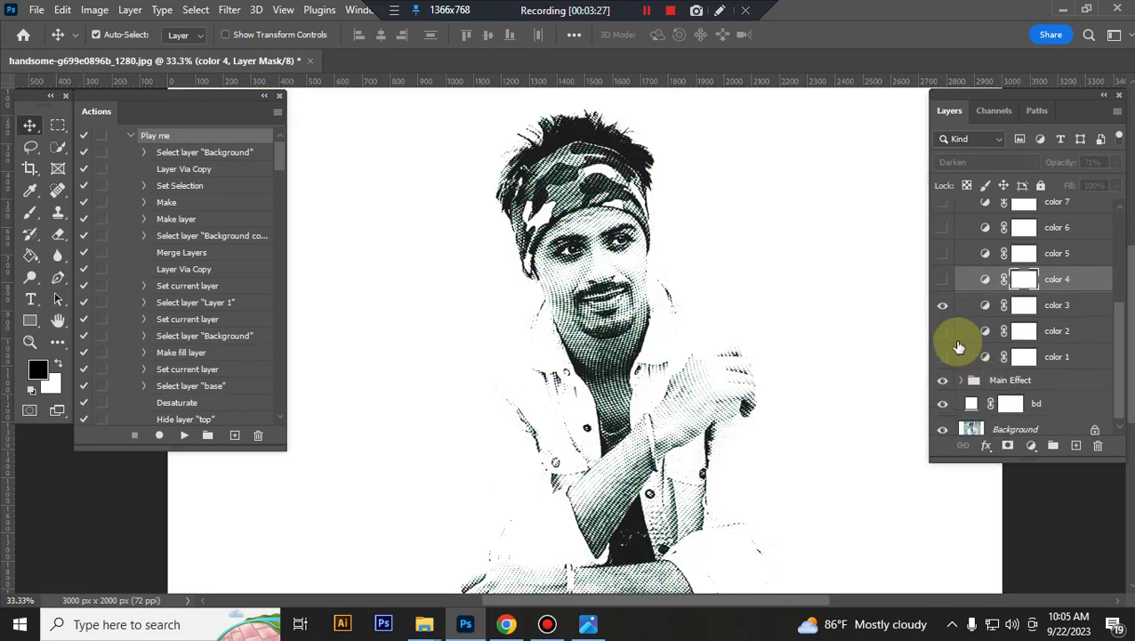
pyautogui.click(942, 306)
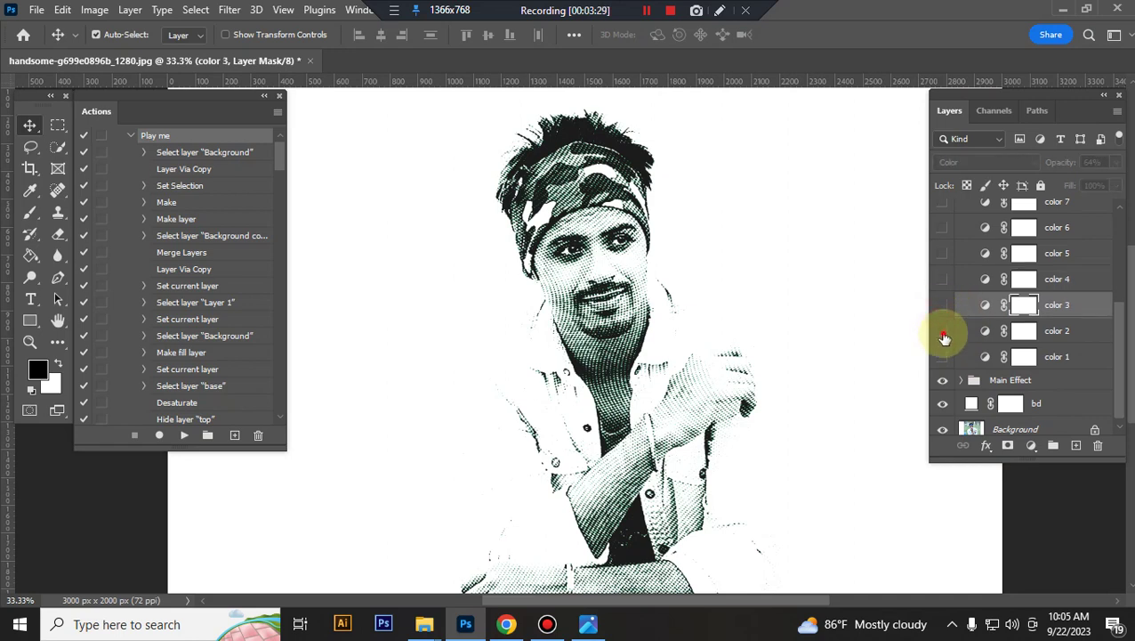
pyautogui.click(943, 356)
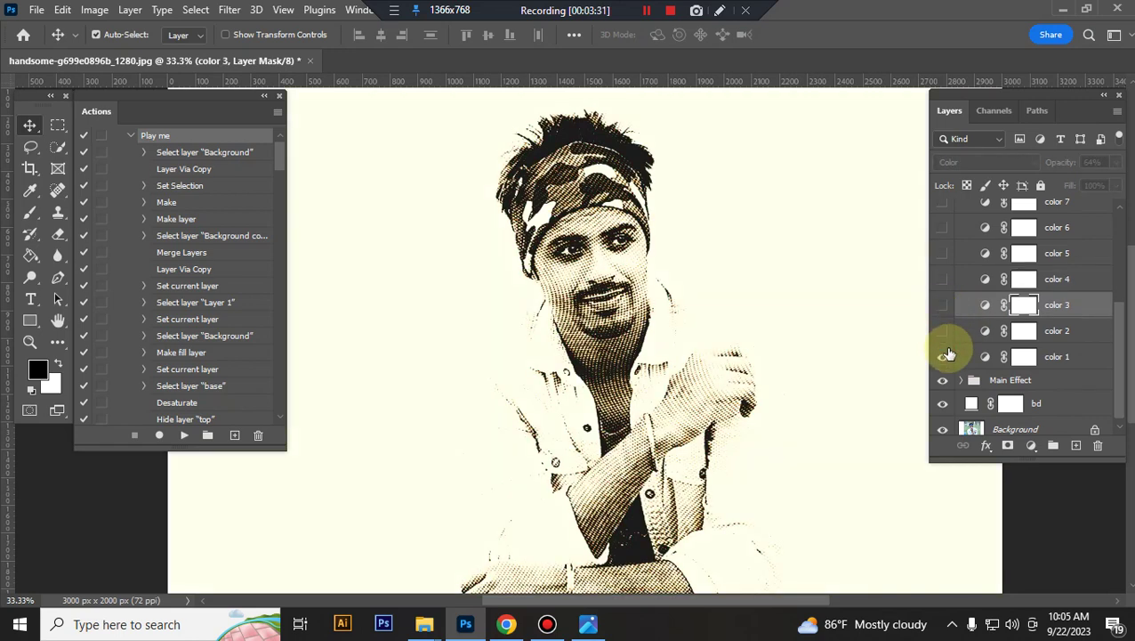
pyautogui.click(945, 354)
pyautogui.scroll(3, 973, 303)
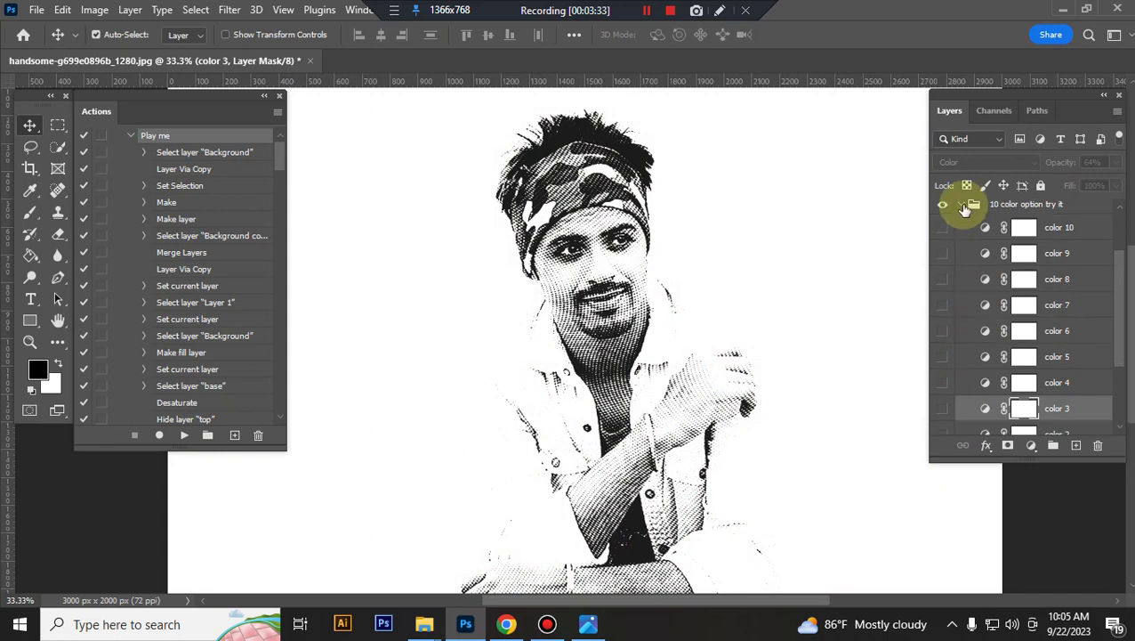
pyautogui.click(961, 202)
pyautogui.click(1001, 281)
pyautogui.click(952, 303)
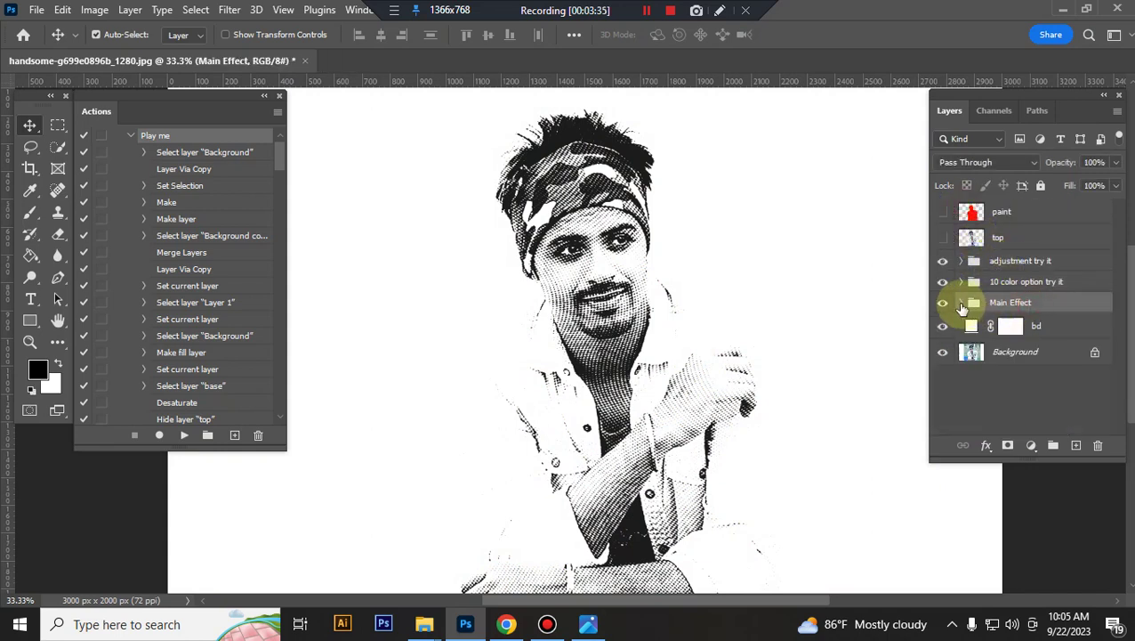
pyautogui.click(961, 302)
pyautogui.click(1081, 326)
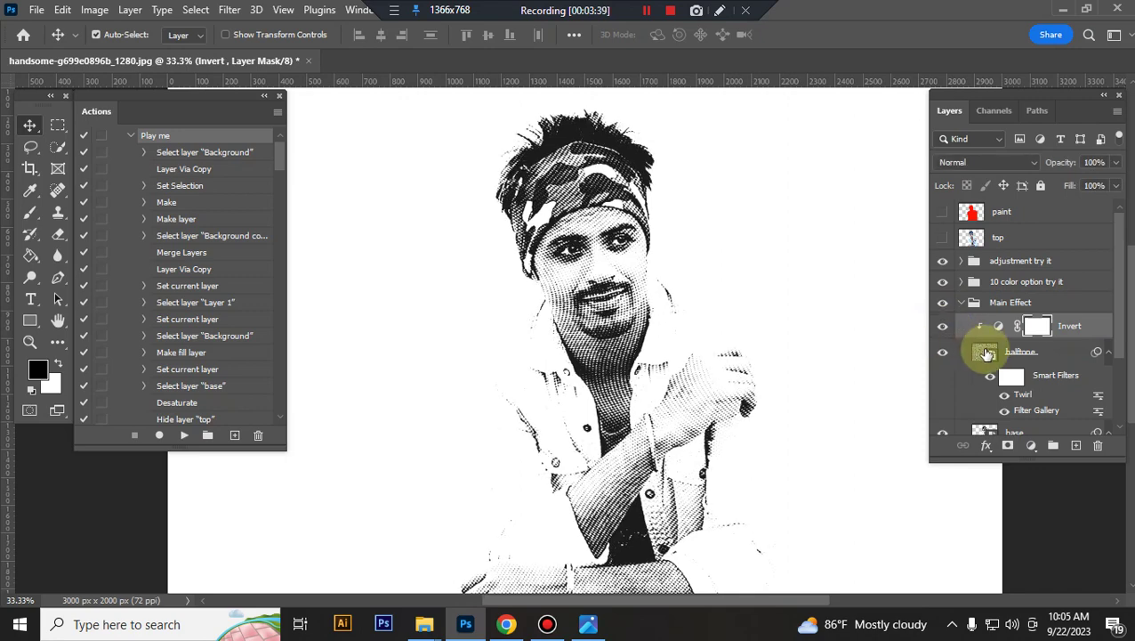
pyautogui.click(945, 354)
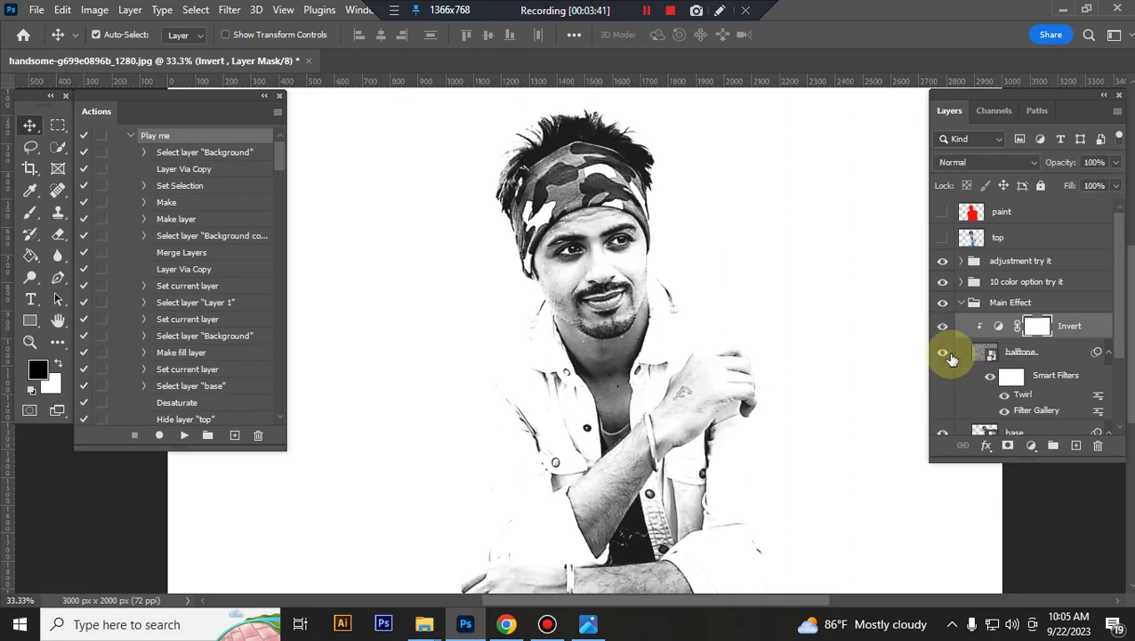
pyautogui.click(945, 354)
pyautogui.scroll(-3, 1039, 340)
pyautogui.click(945, 332)
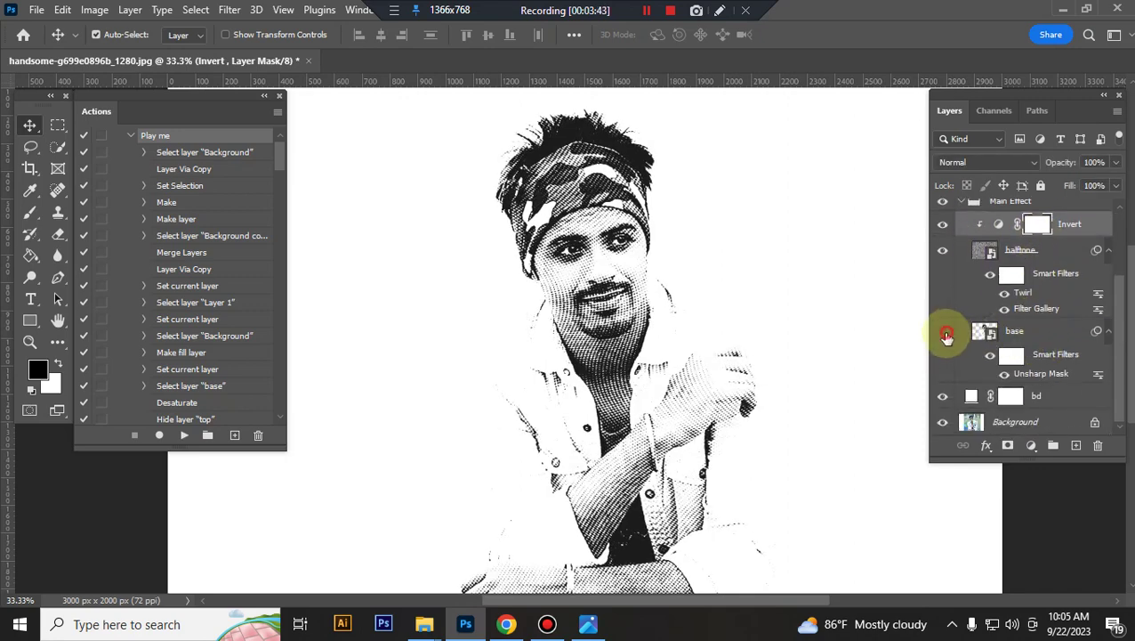
pyautogui.click(943, 332)
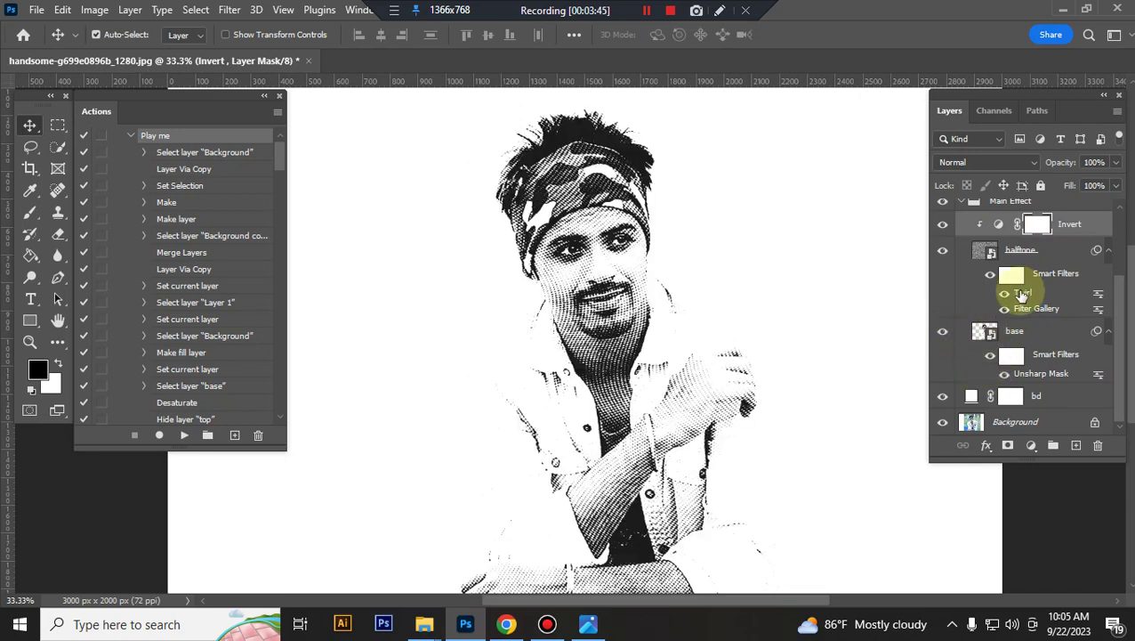
pyautogui.scroll(3, 979, 298)
pyautogui.click(965, 304)
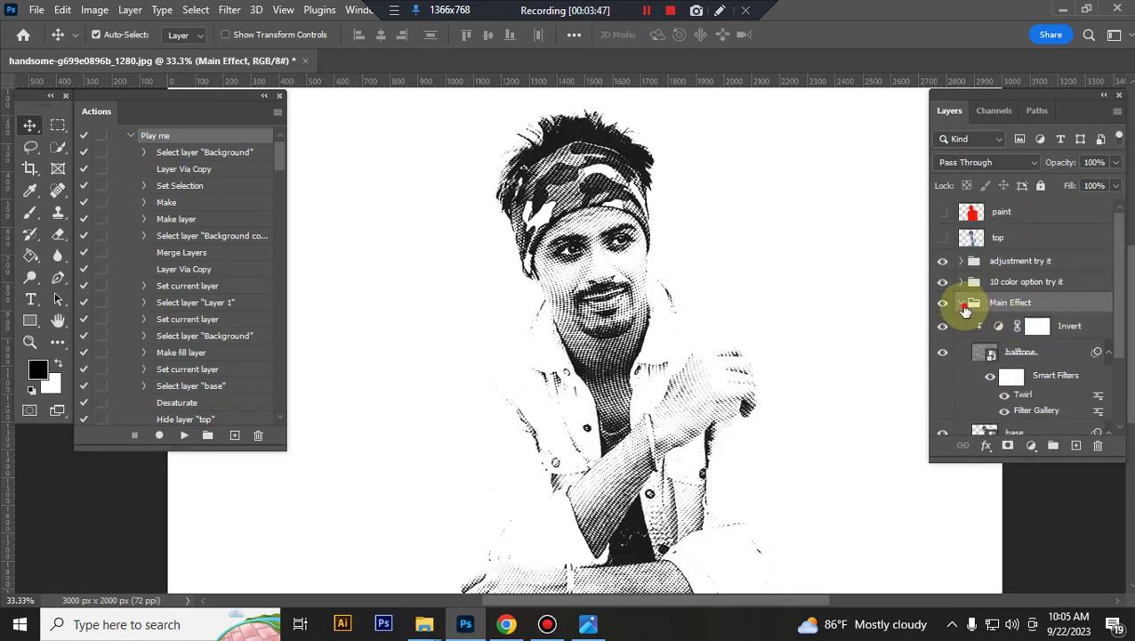
pyautogui.click(962, 304)
pyautogui.click(976, 329)
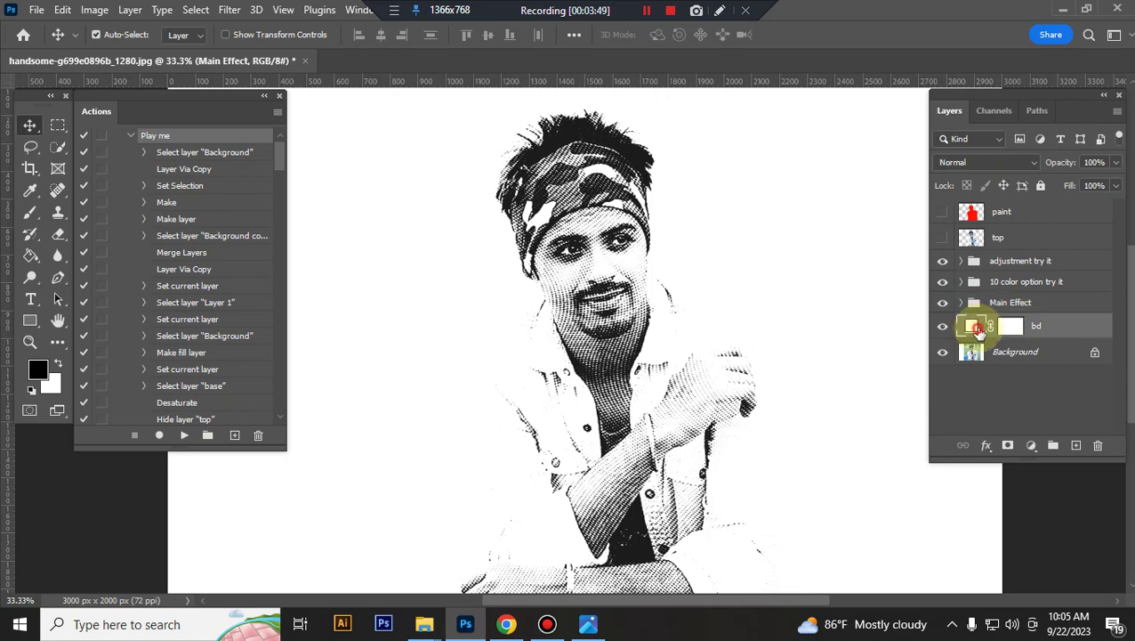
pyautogui.doubleClick(985, 329)
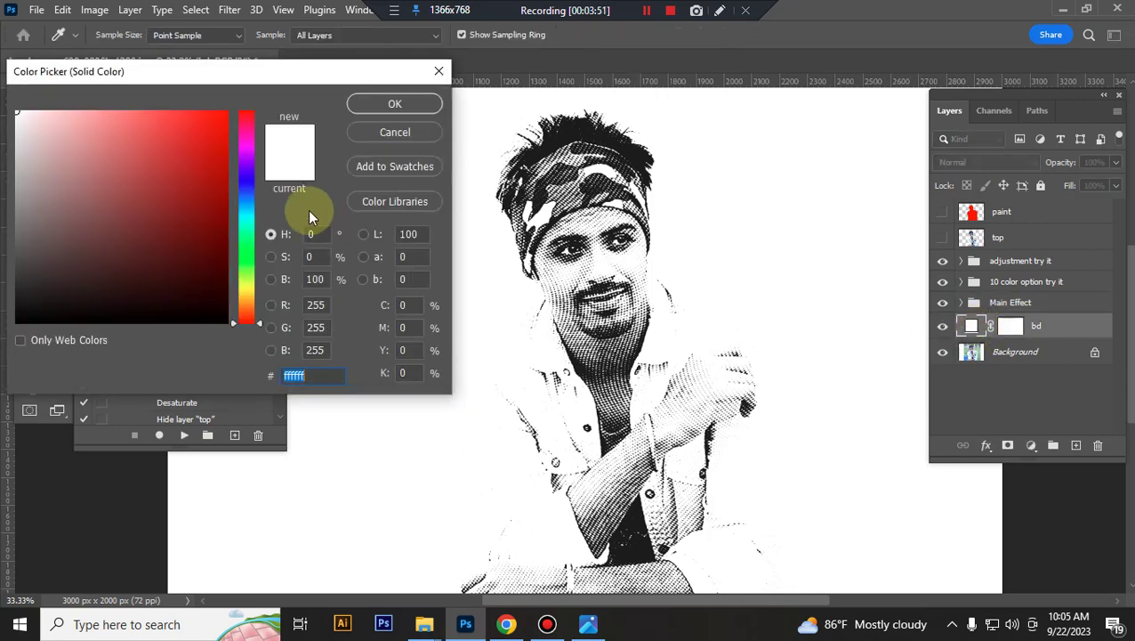
pyautogui.click(118, 115)
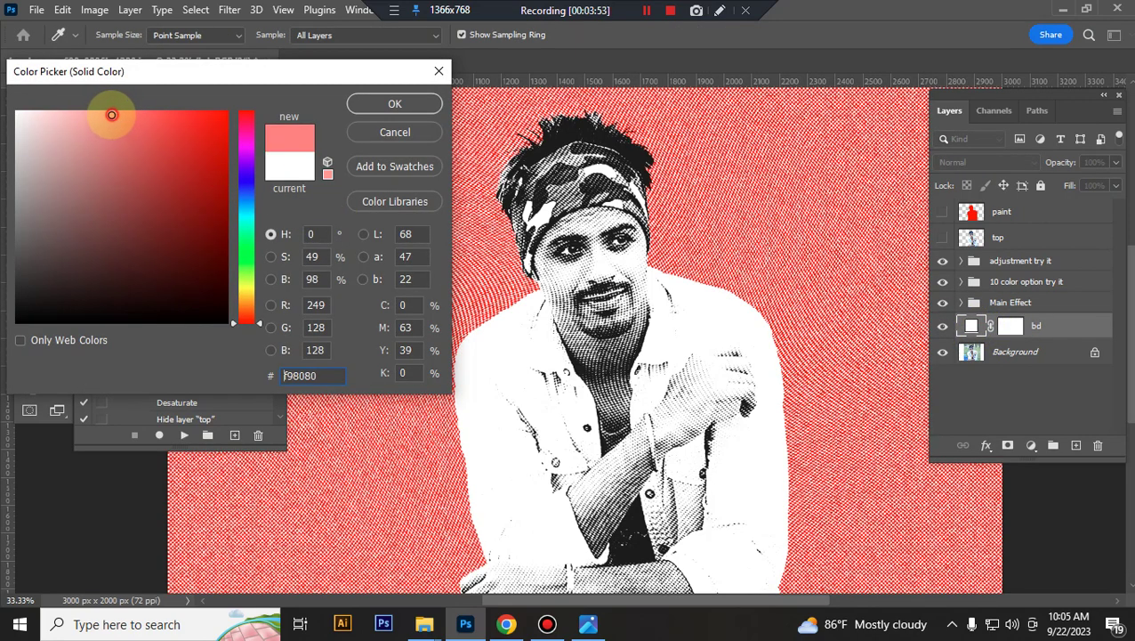
pyautogui.moveTo(110, 115); pyautogui.dragTo(94, 110)
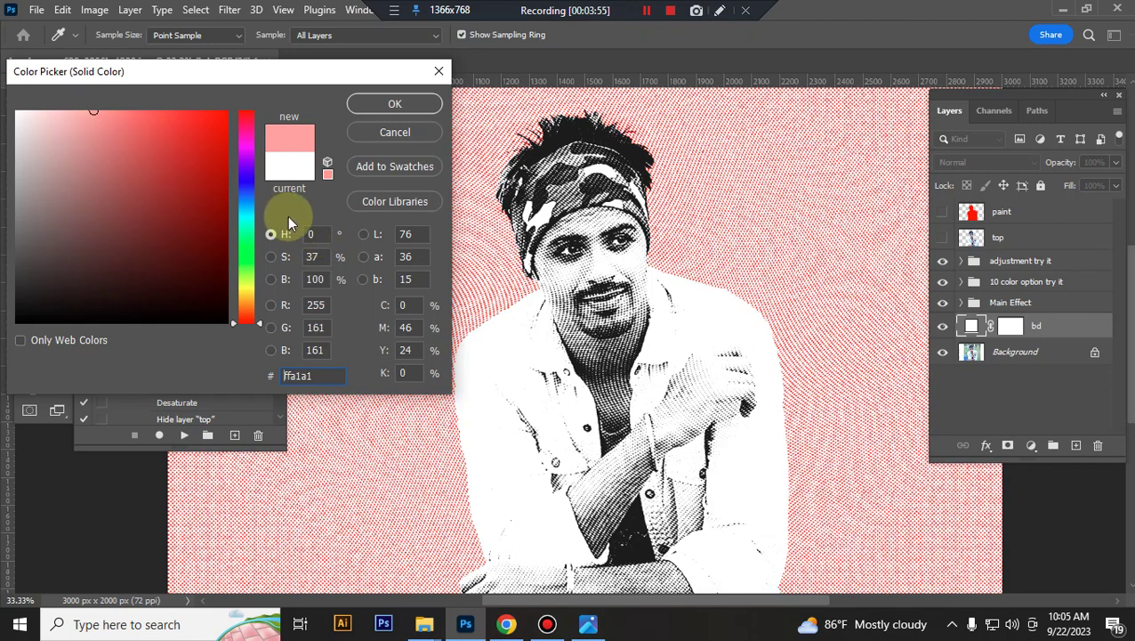
pyautogui.moveTo(248, 211); pyautogui.dragTo(244, 180)
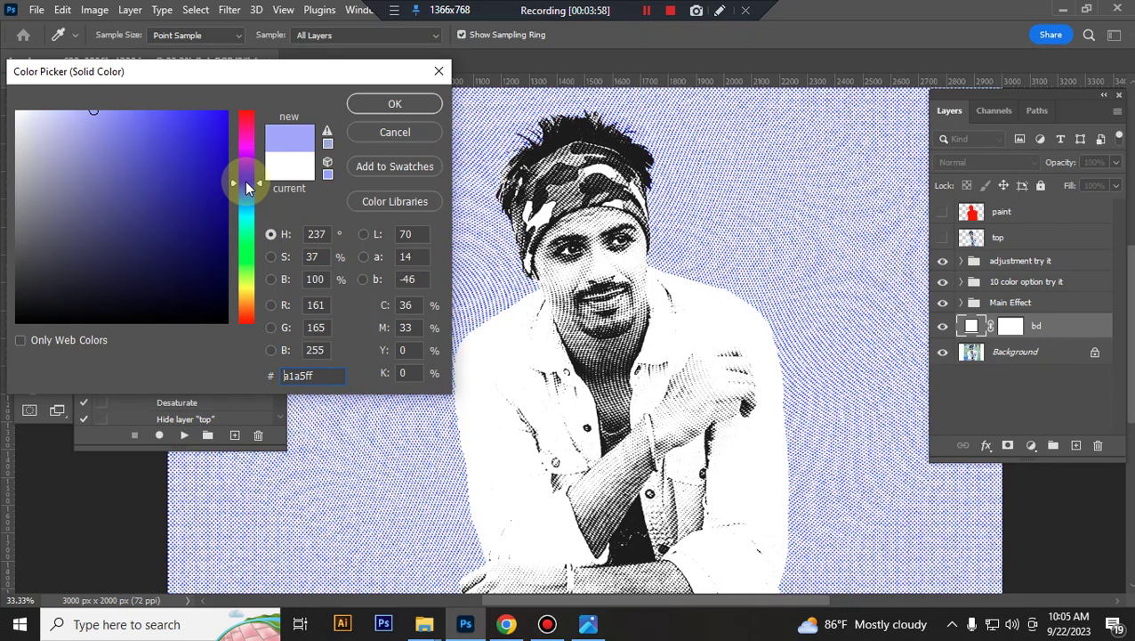
pyautogui.click(397, 135)
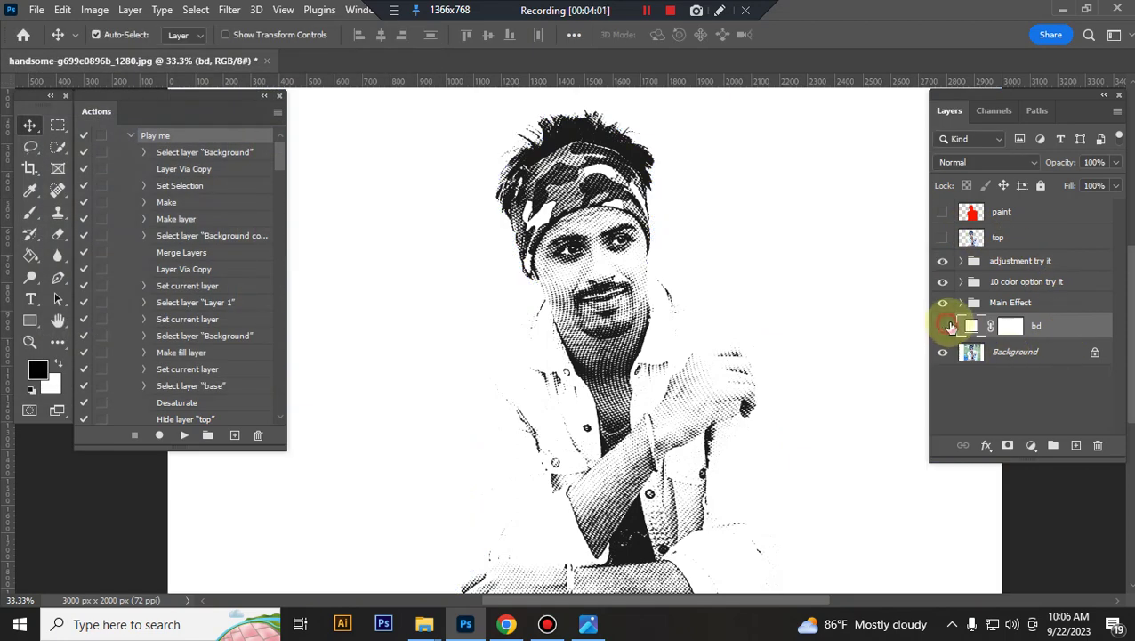
pyautogui.click(942, 326)
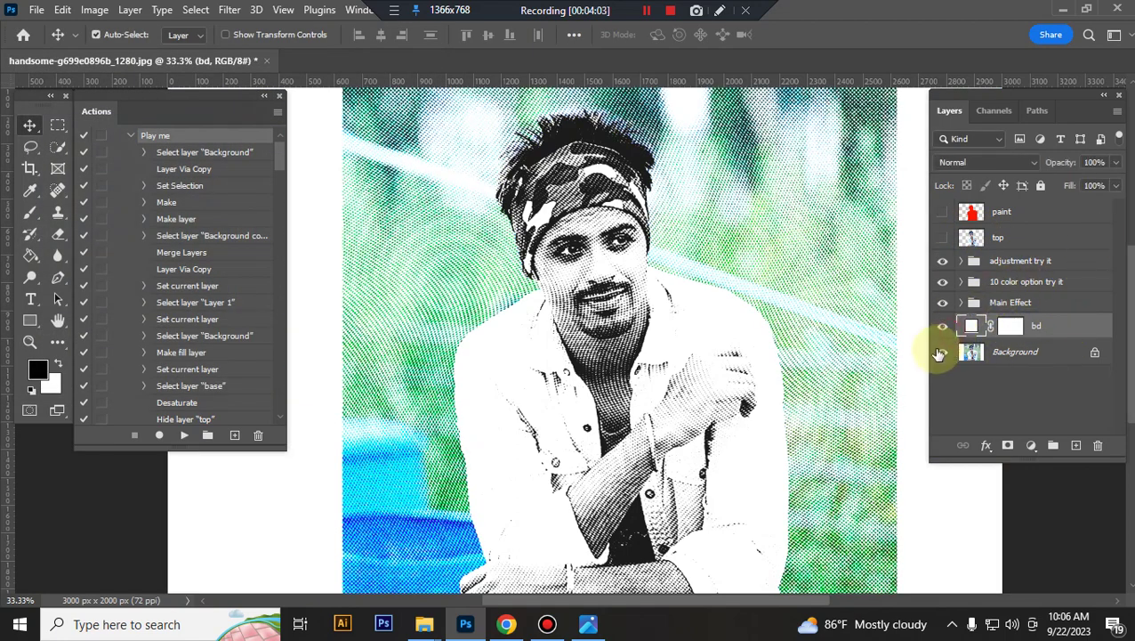
pyautogui.click(942, 325)
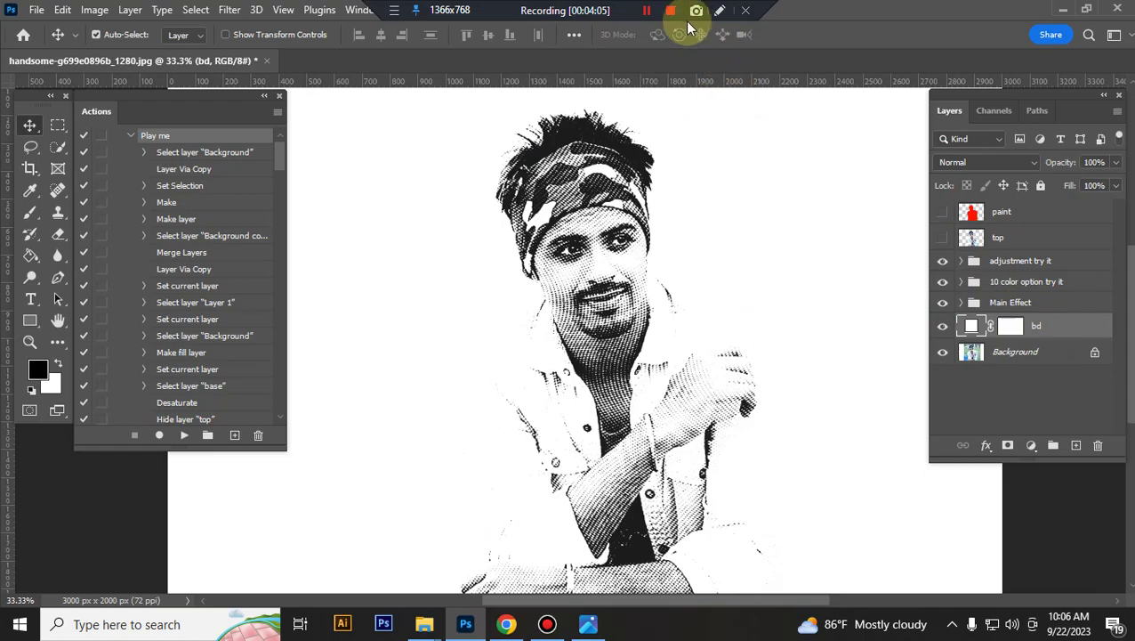